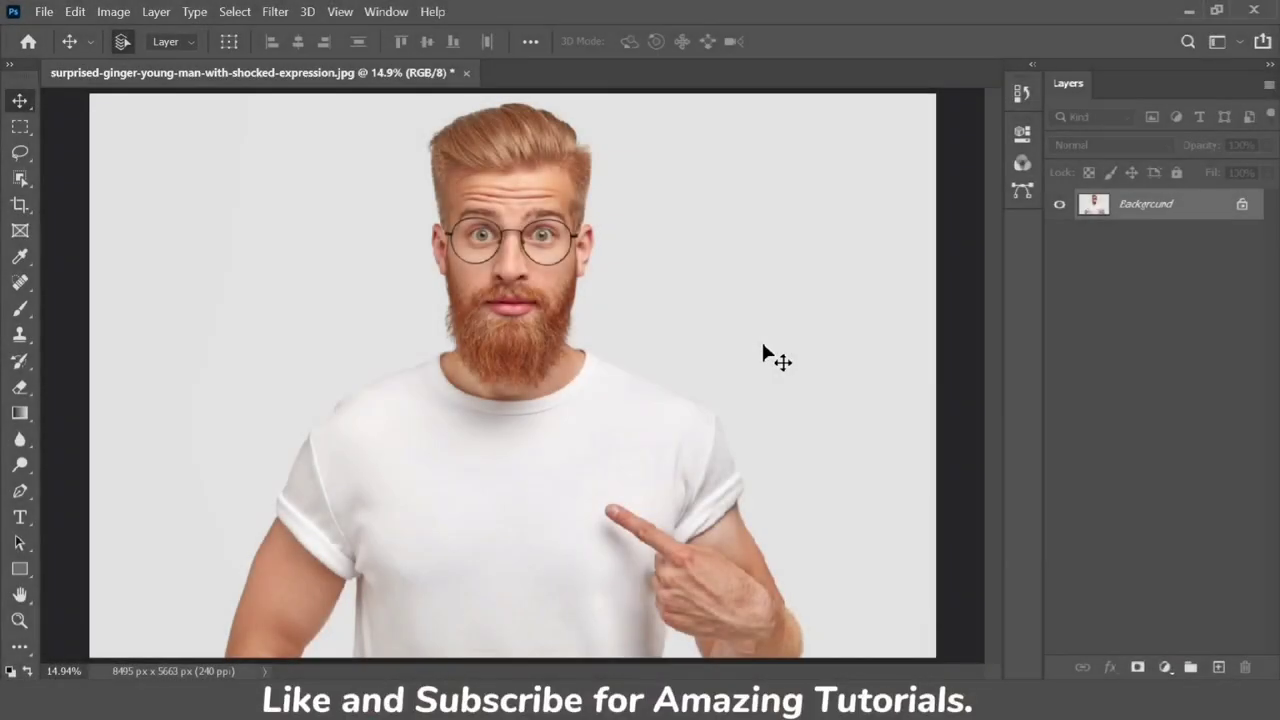
# Duplicate the Background layer into a new Layer 1 with Ctrl+J.
pyautogui.hotkey('ctrl', 'j')
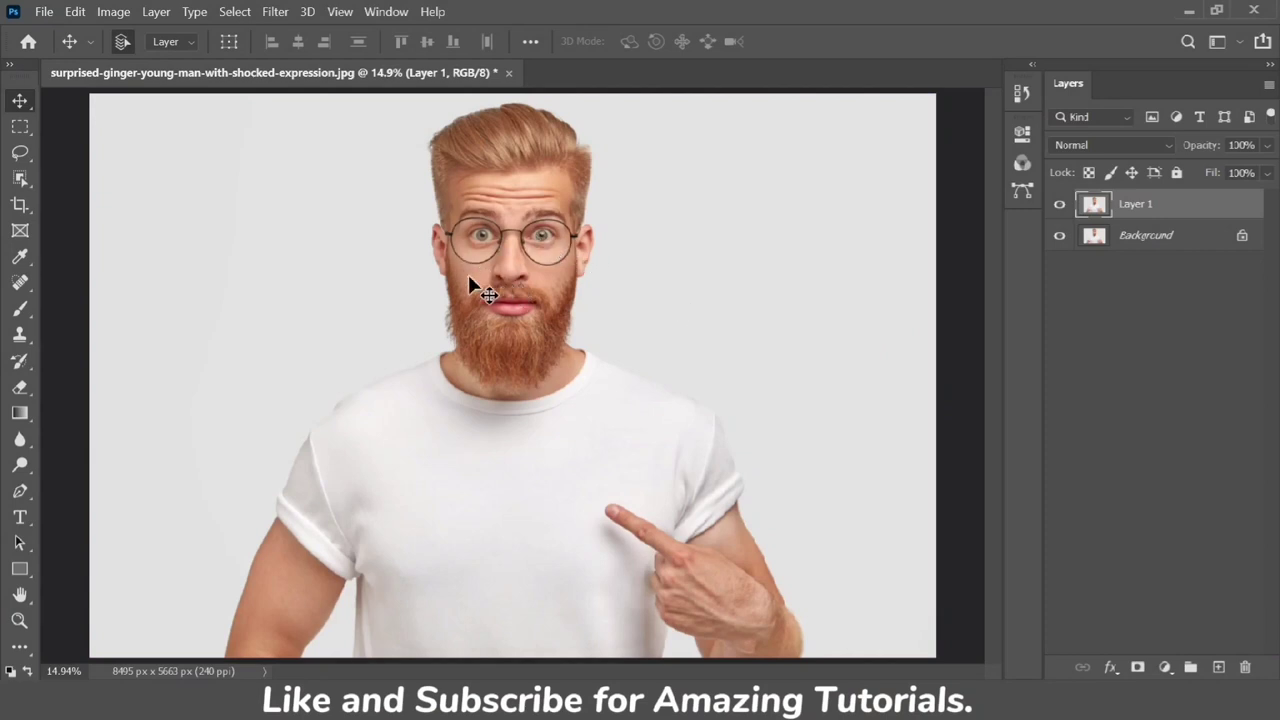
# Apply Shadows/Highlights to Layer 1 with the Shadows amount set to 34.
pyautogui.click(113, 14)
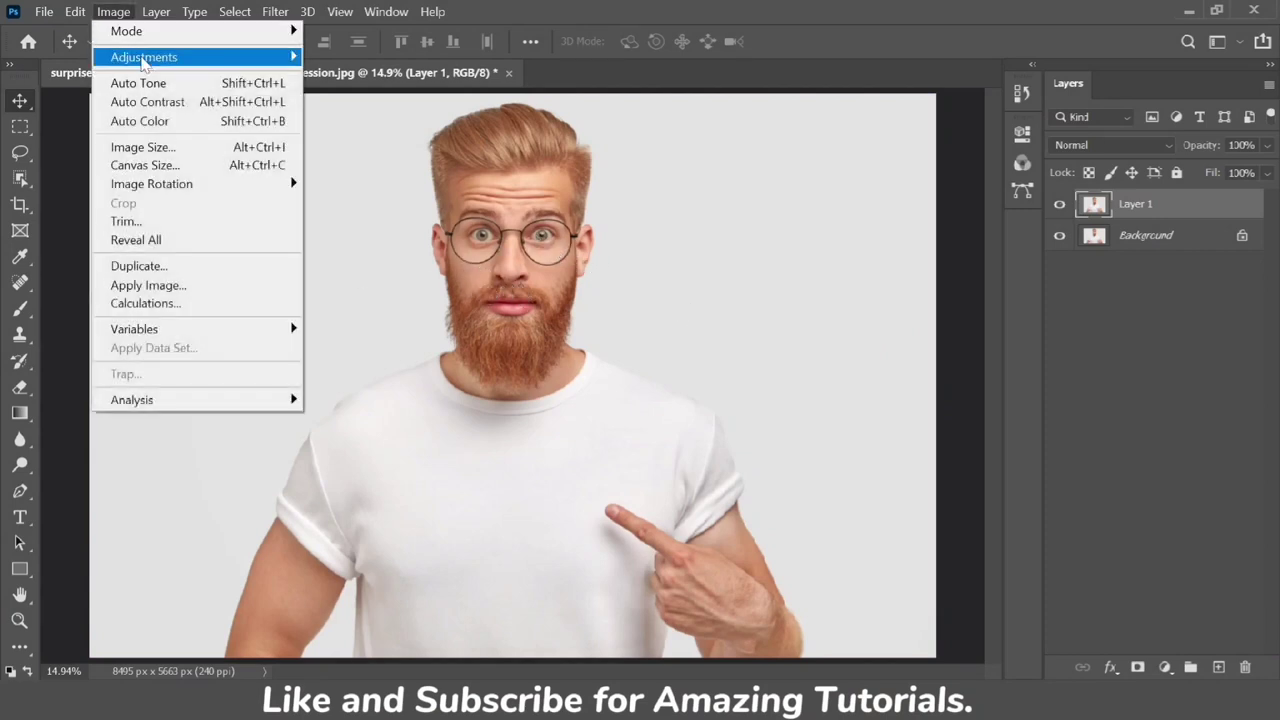
pyautogui.moveTo(165, 58)
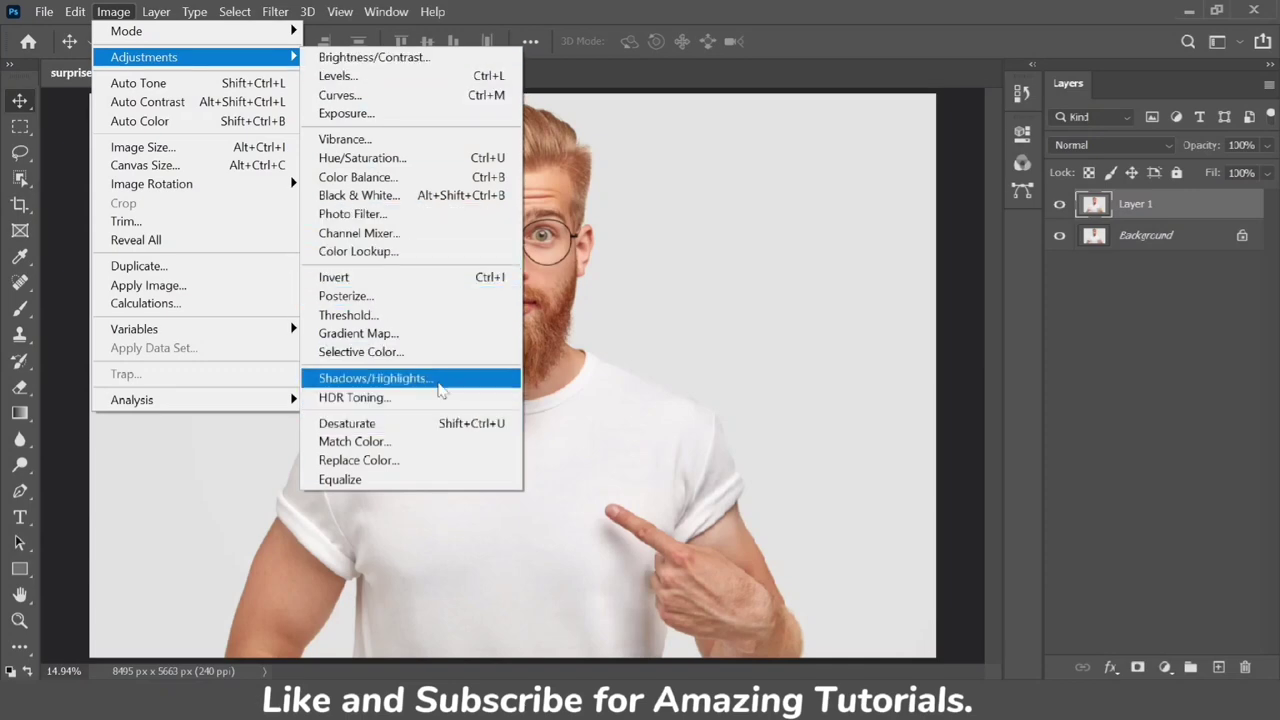
pyautogui.click(438, 383)
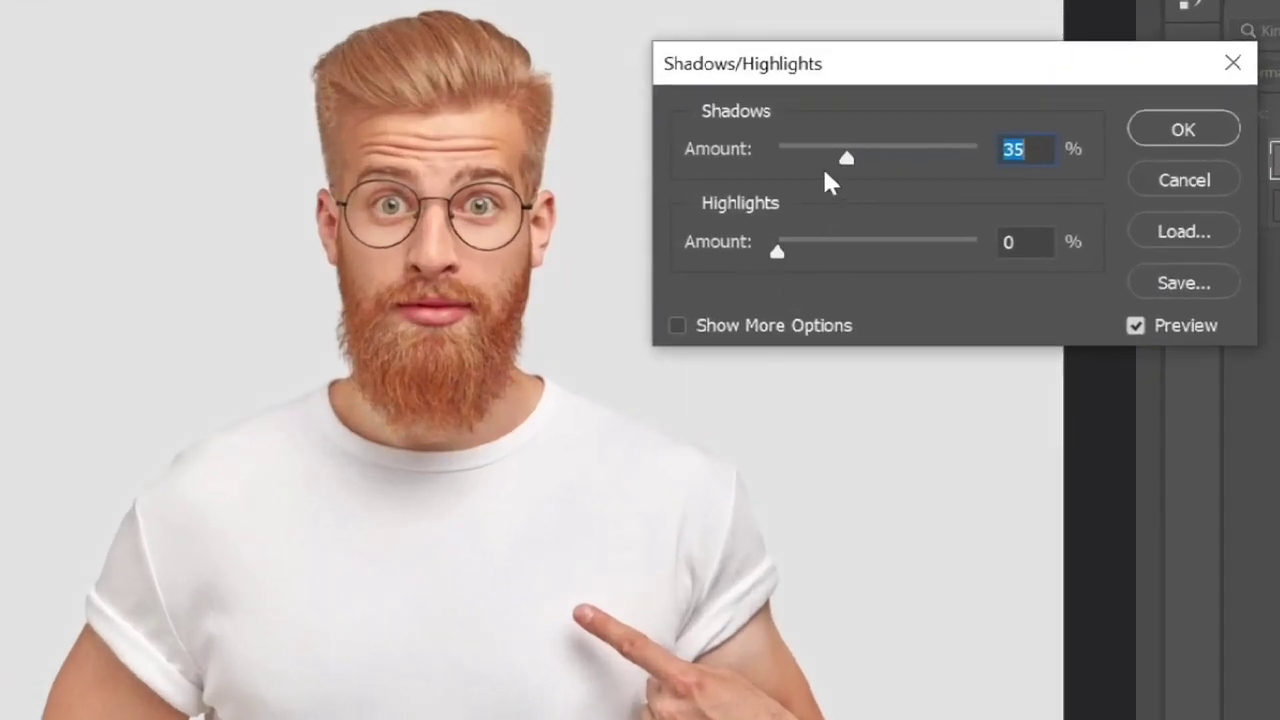
pyautogui.moveTo(847, 157)
pyautogui.mouseDown()
pyautogui.moveTo(830, 157)
pyautogui.moveTo(856, 157)
pyautogui.mouseUp()
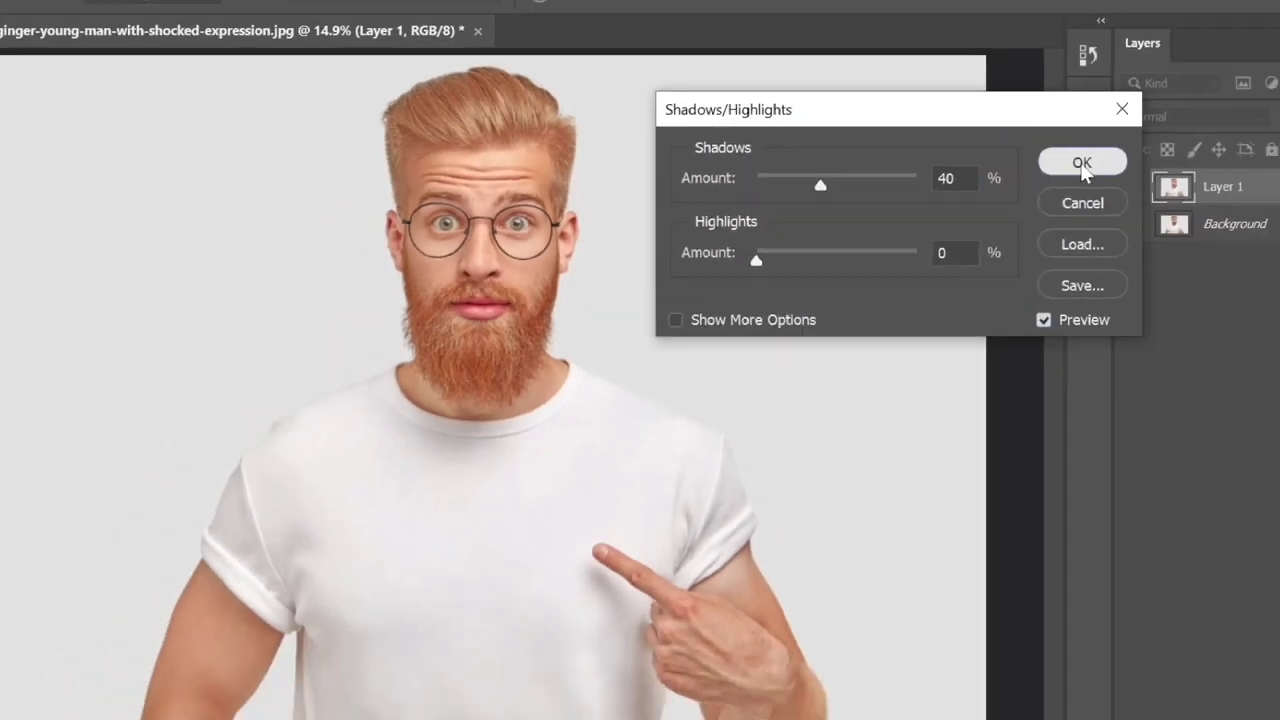
pyautogui.click(1183, 129)
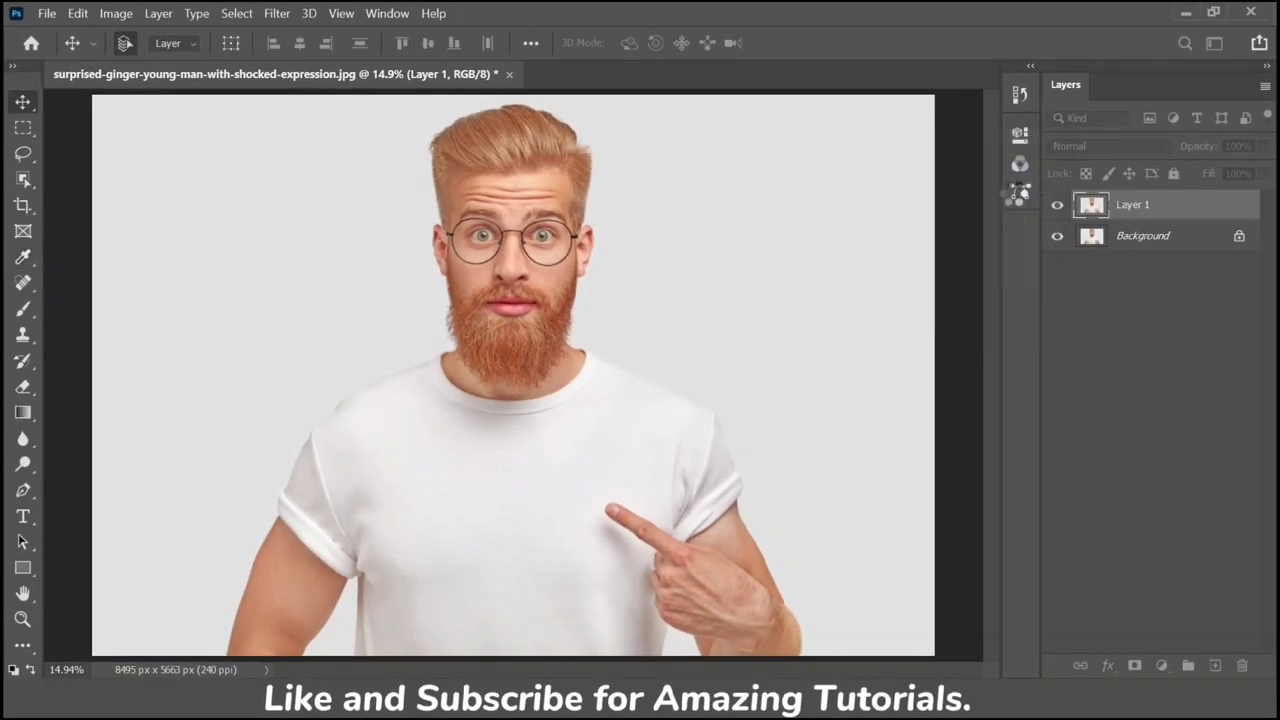
# Zoom to 25% on the head and toggle Layer 1 off and on to compare.
pyautogui.hotkey('ctrl', '+')
pyautogui.hotkey('ctrl', '+')
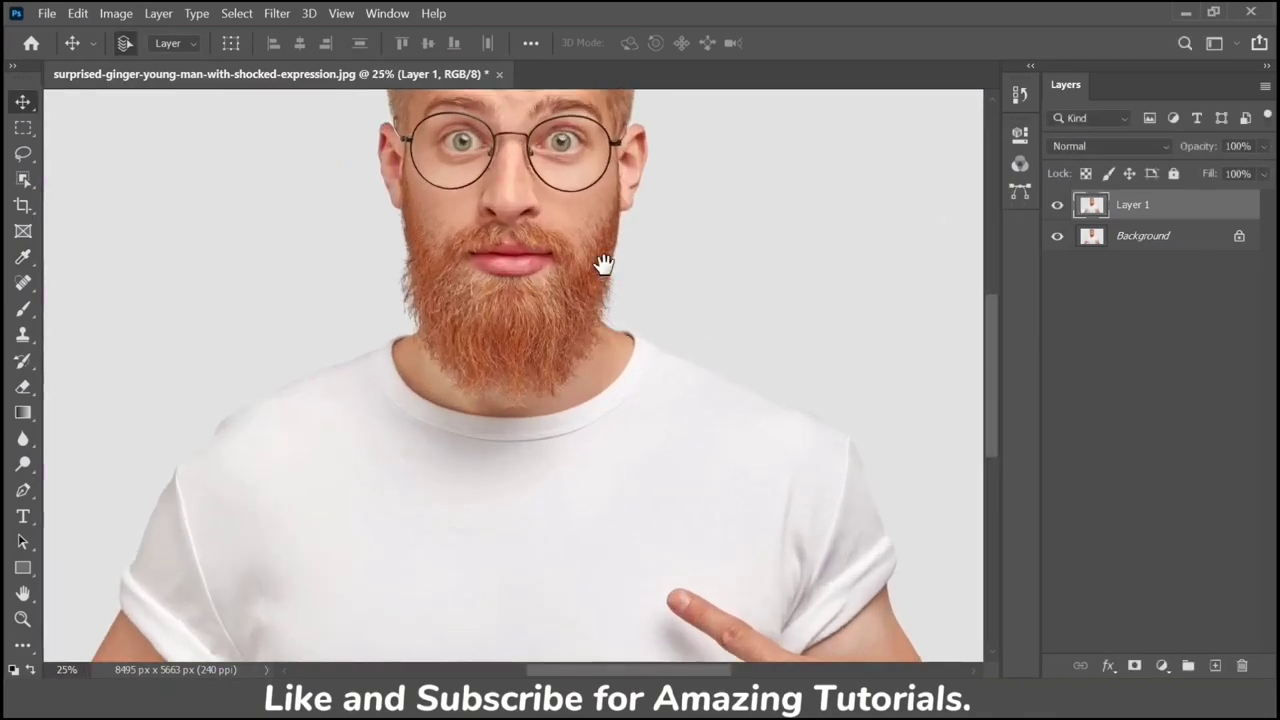
pyautogui.moveTo(600, 257); pyautogui.dragTo(606, 440)
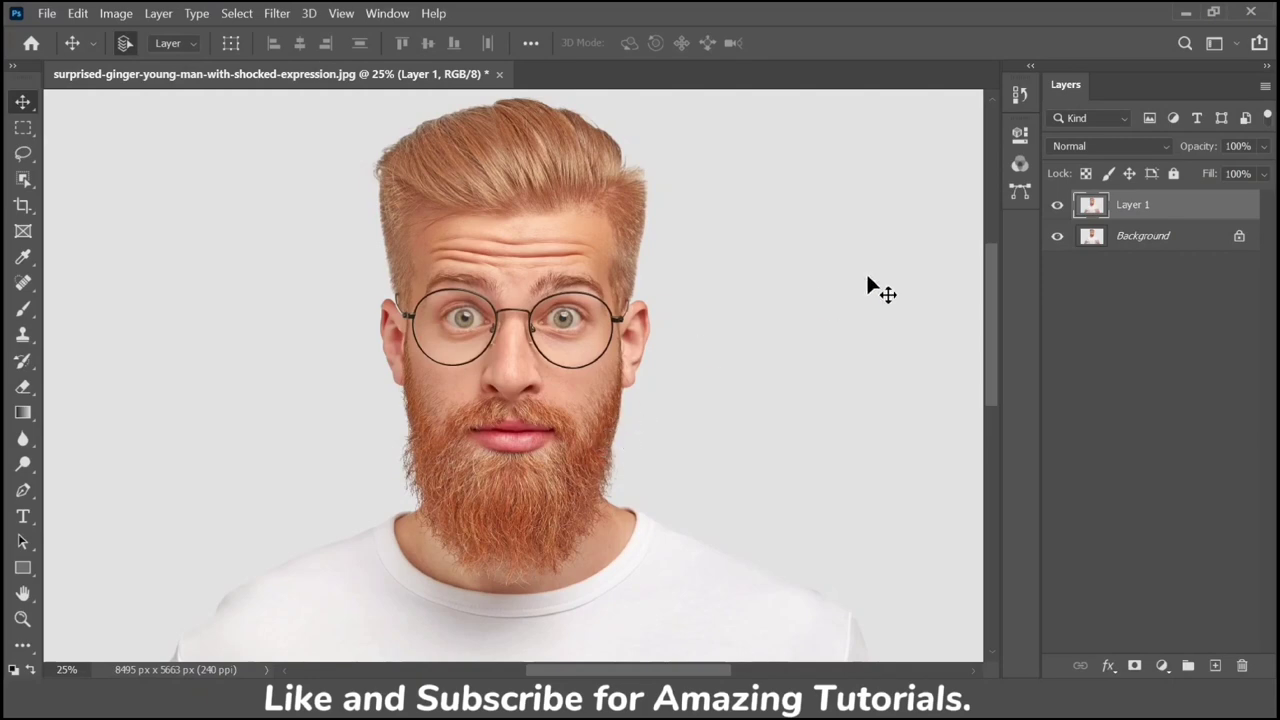
pyautogui.click(1057, 205)
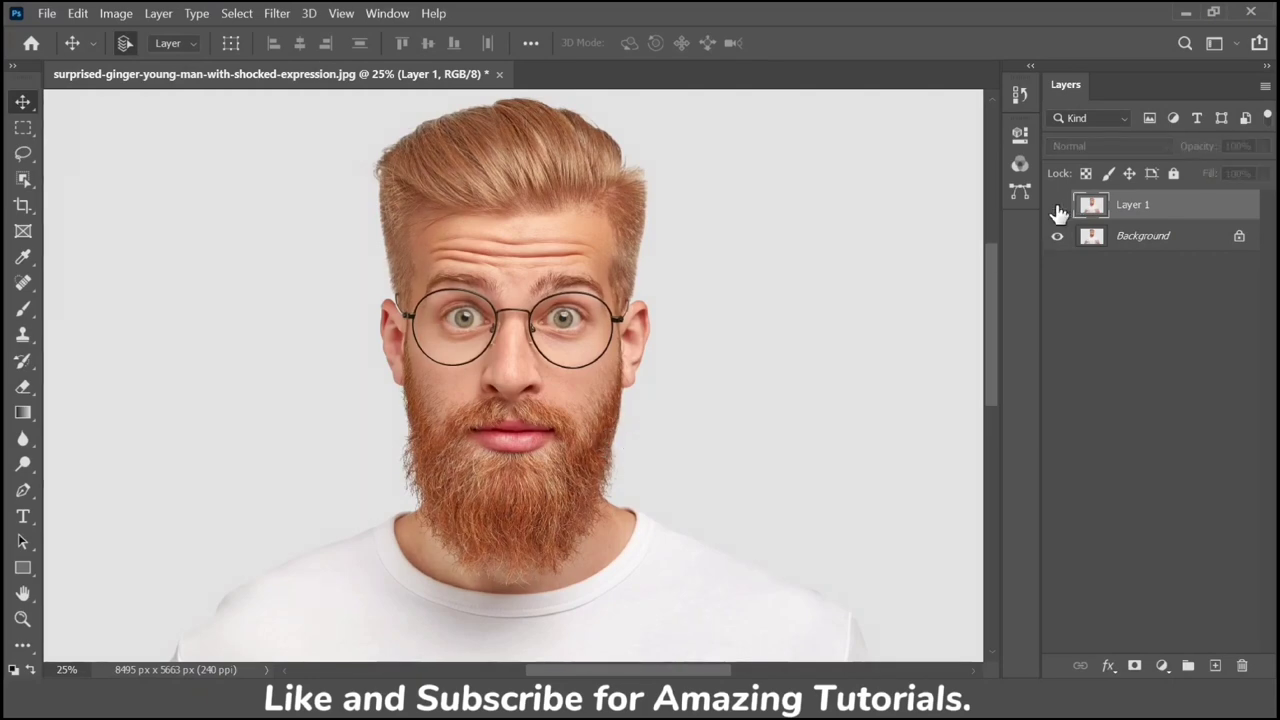
pyautogui.click(1057, 207)
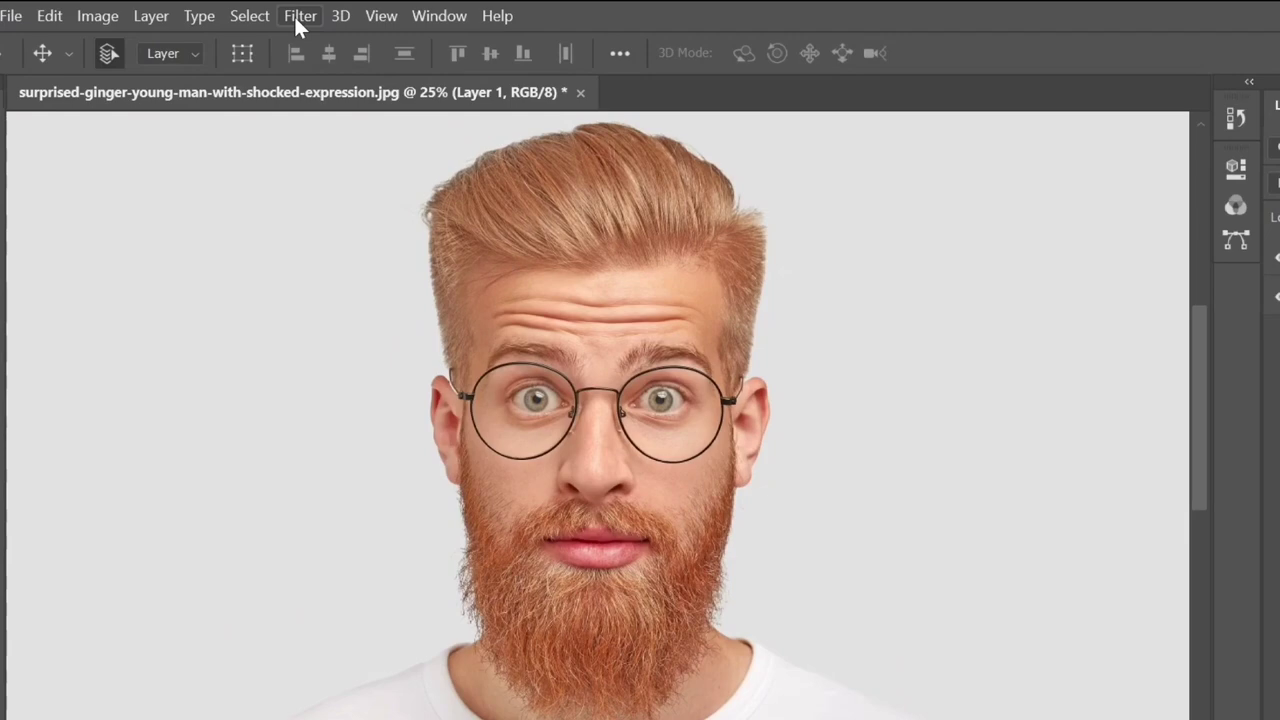
# Apply Unsharp Mask at Amount 150, Radius 2 px, then toggle Layer 1 to compare.
pyautogui.click(276, 14)
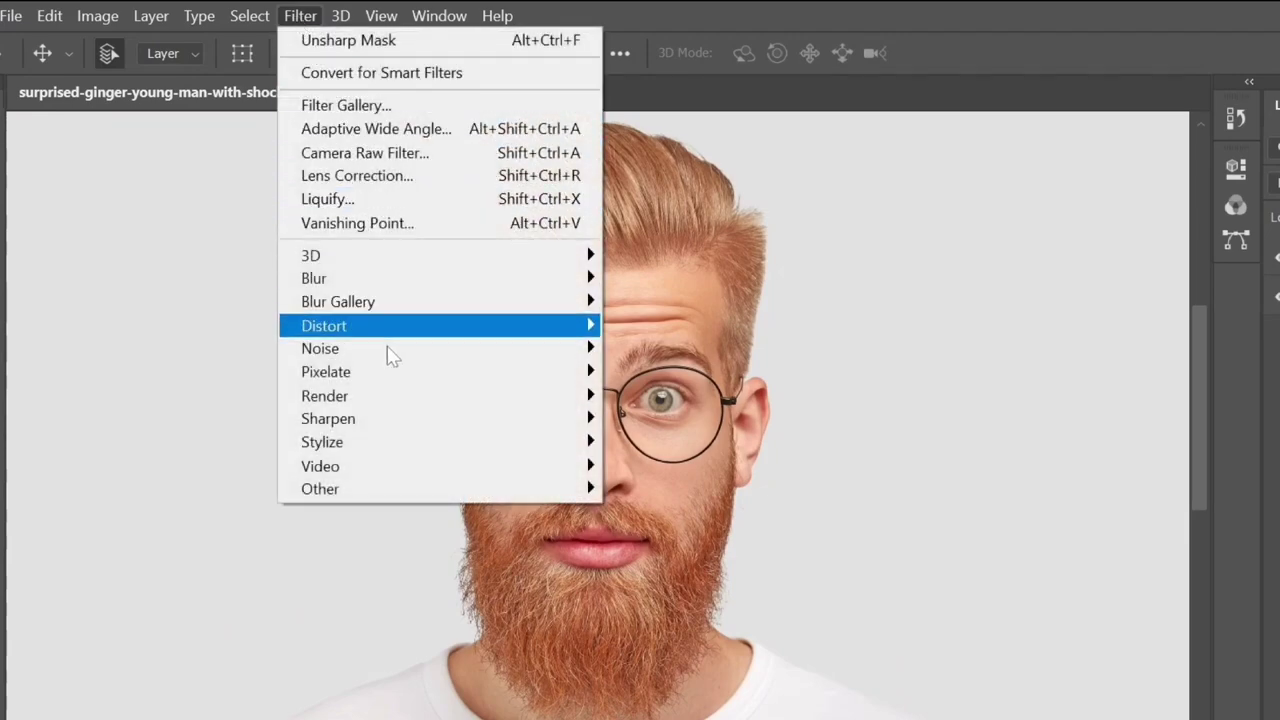
pyautogui.moveTo(551, 420)
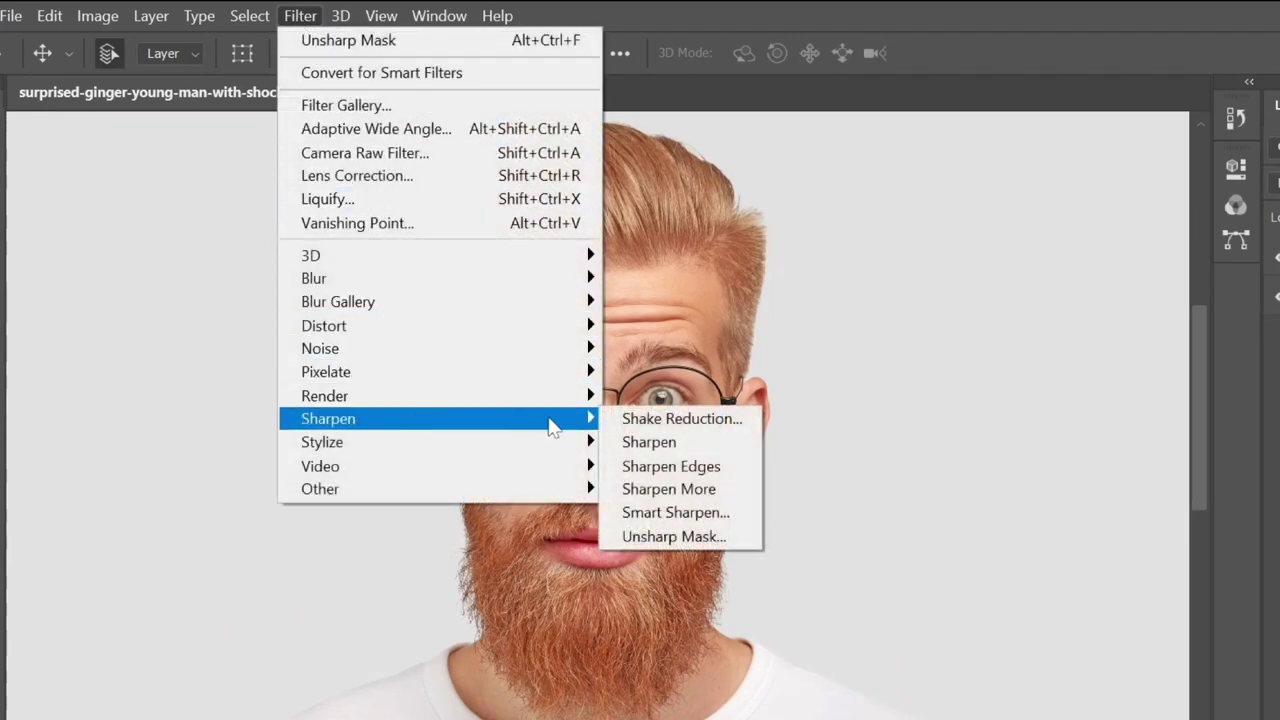
pyautogui.click(661, 536)
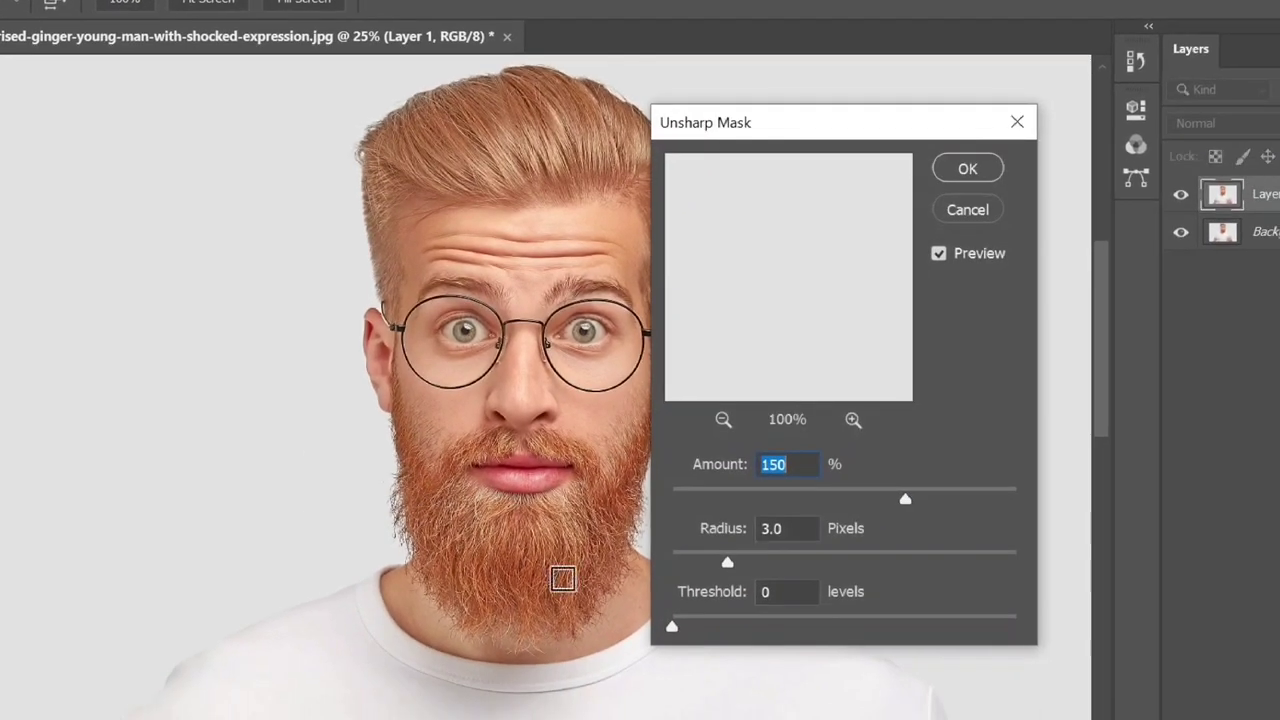
pyautogui.moveTo(808, 140); pyautogui.dragTo(811, 140)
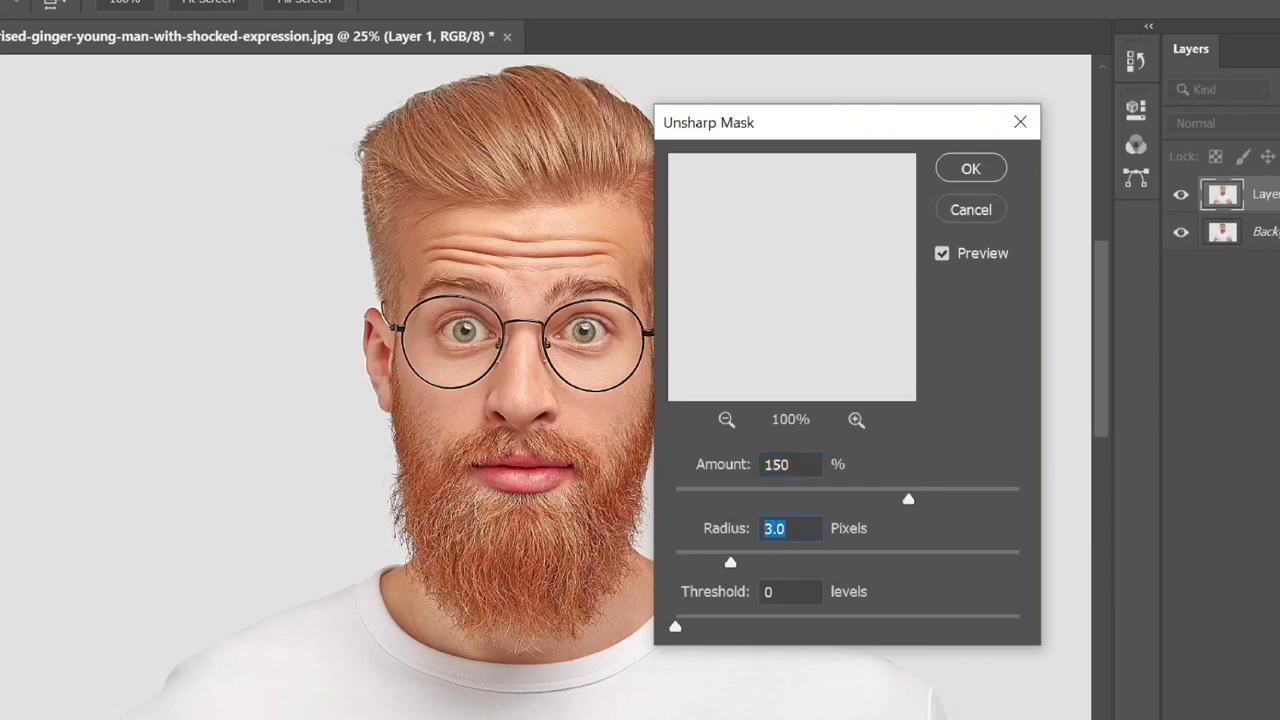
pyautogui.write('2')
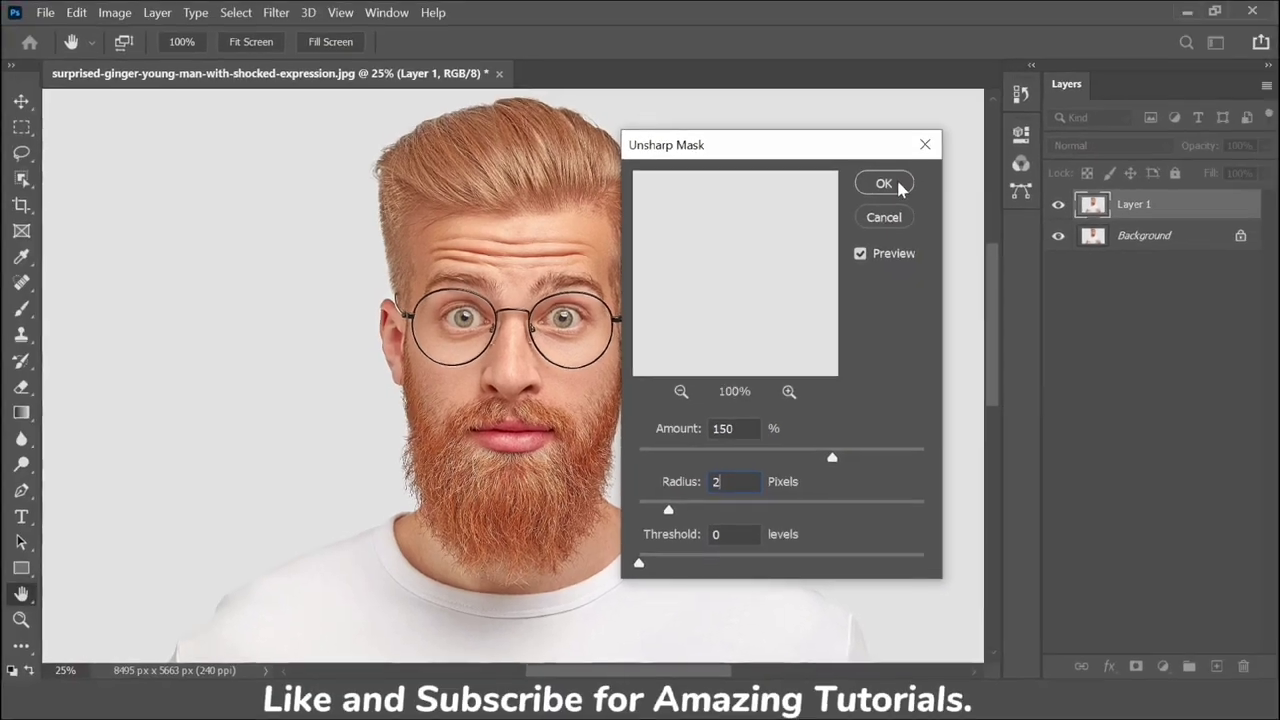
pyautogui.click(993, 172)
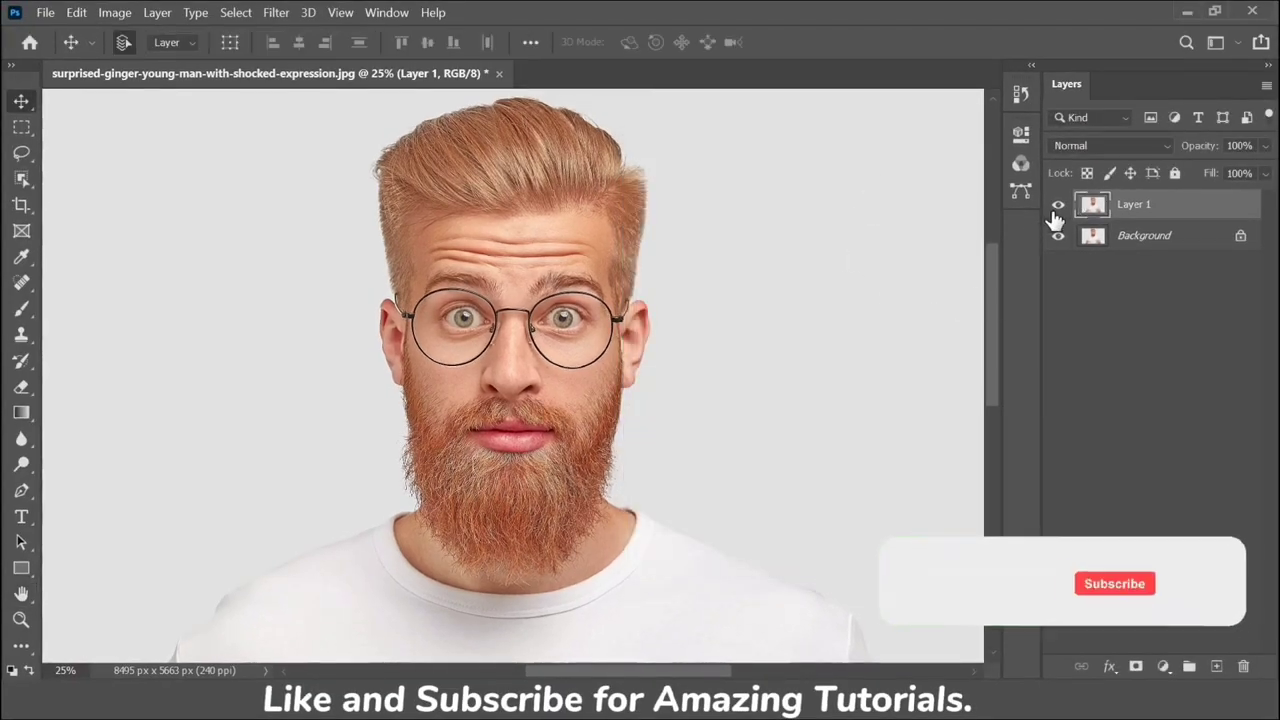
pyautogui.click(1057, 206)
pyautogui.click(1057, 206)
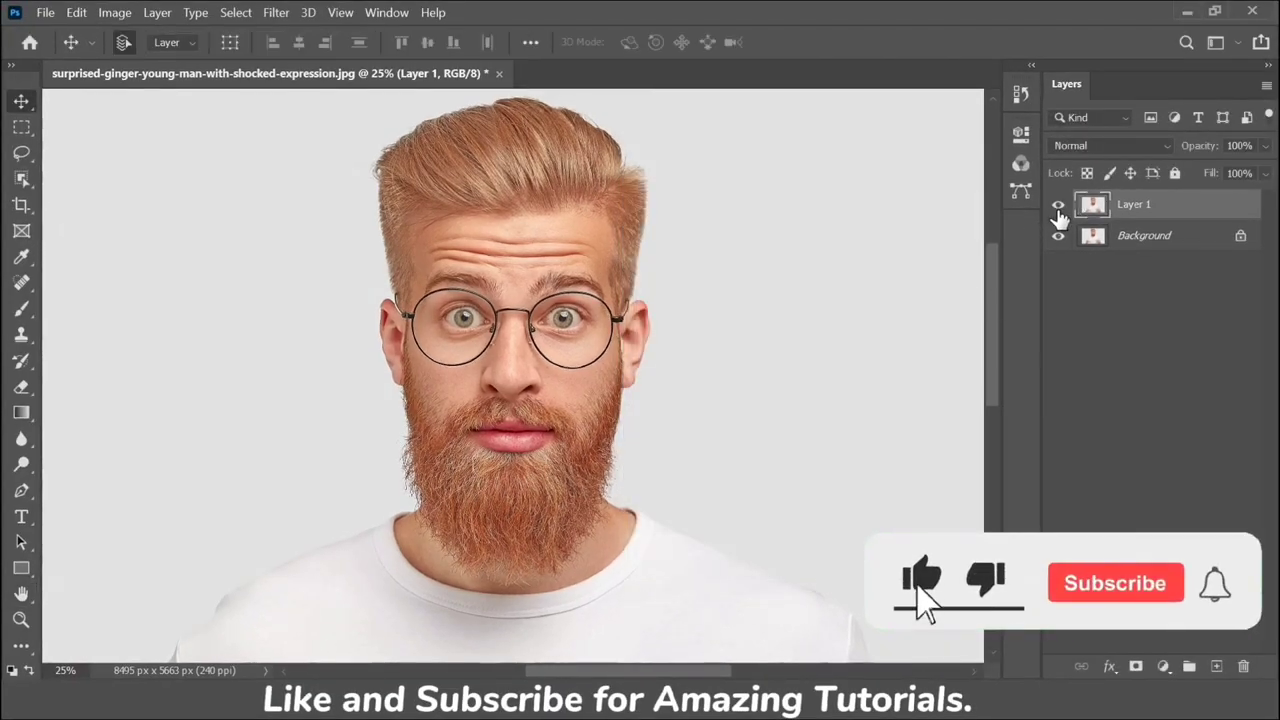
# Apply Surface Blur to Layer 1 at Radius 20 pixels with a lowered threshold.
pyautogui.click(276, 12)
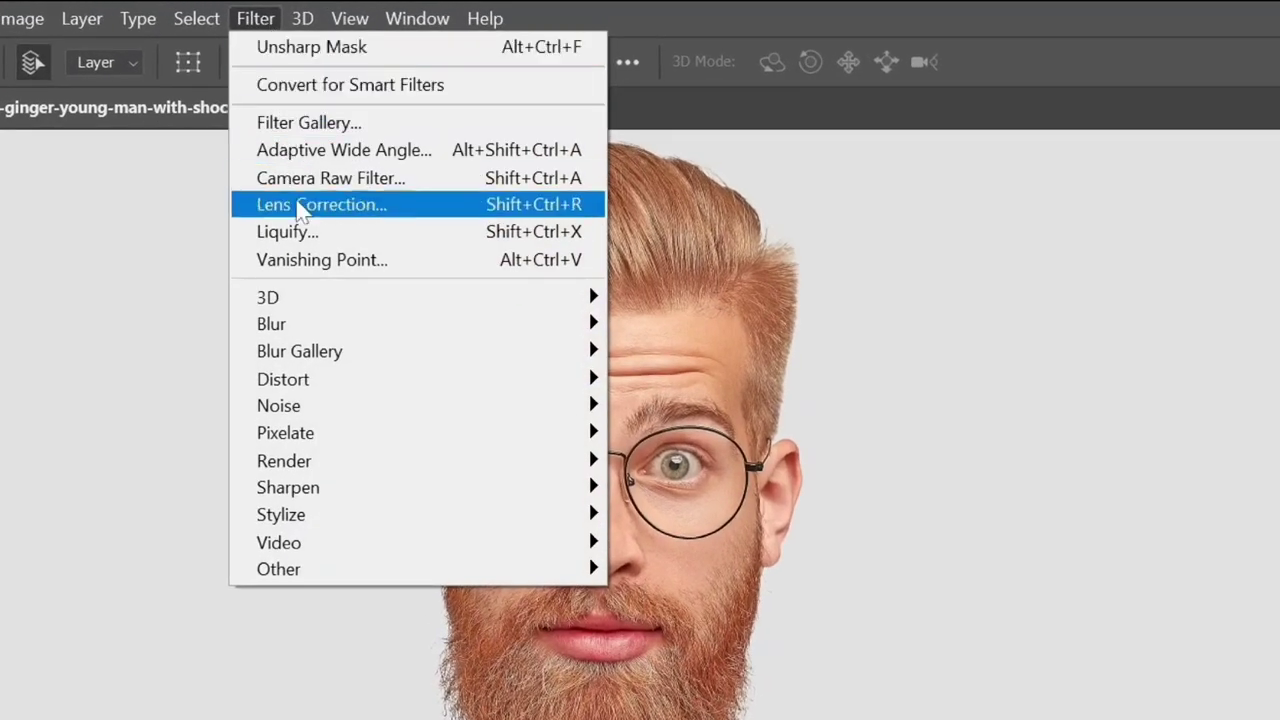
pyautogui.moveTo(580, 330)
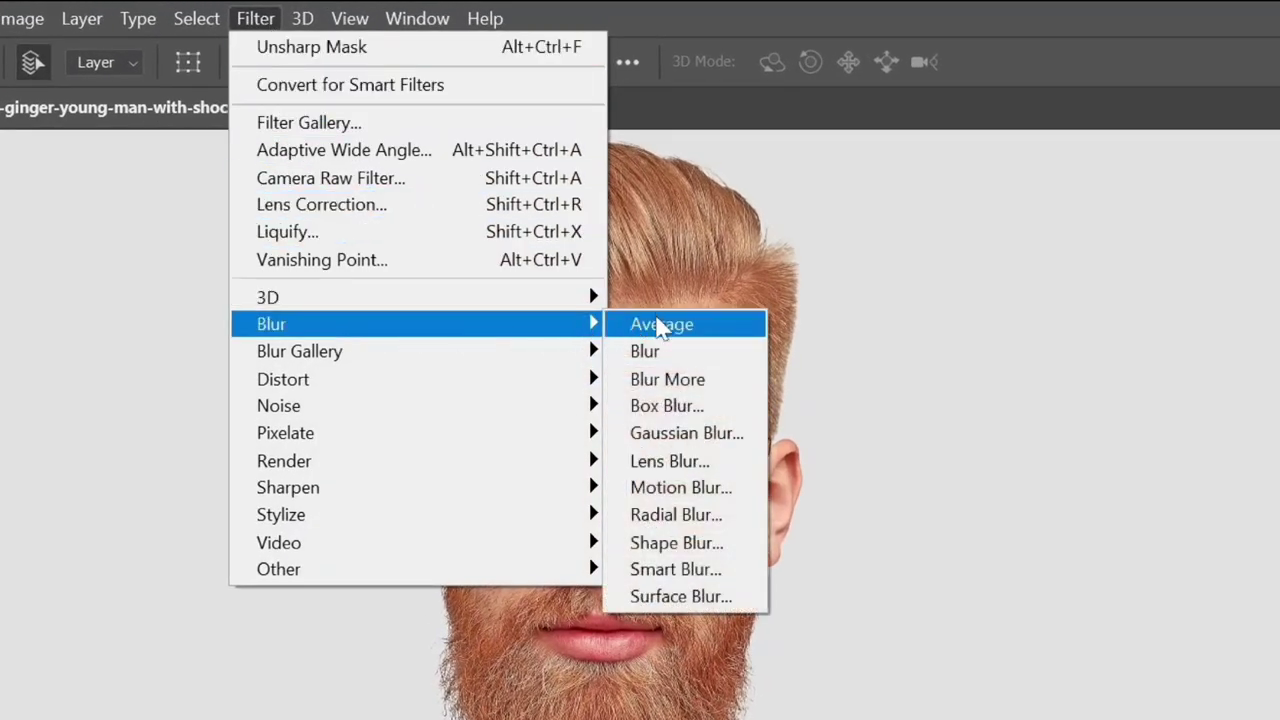
pyautogui.click(680, 596)
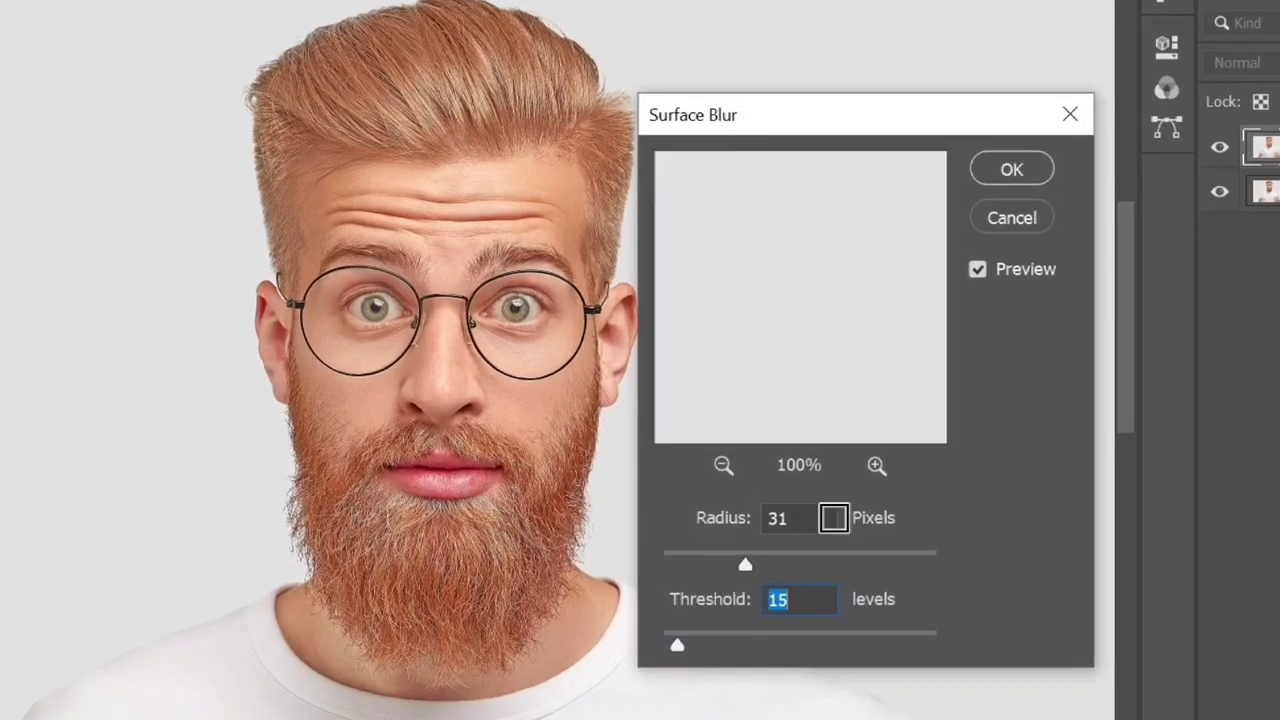
pyautogui.moveTo(748, 570); pyautogui.dragTo(724, 567)
pyautogui.write('20')
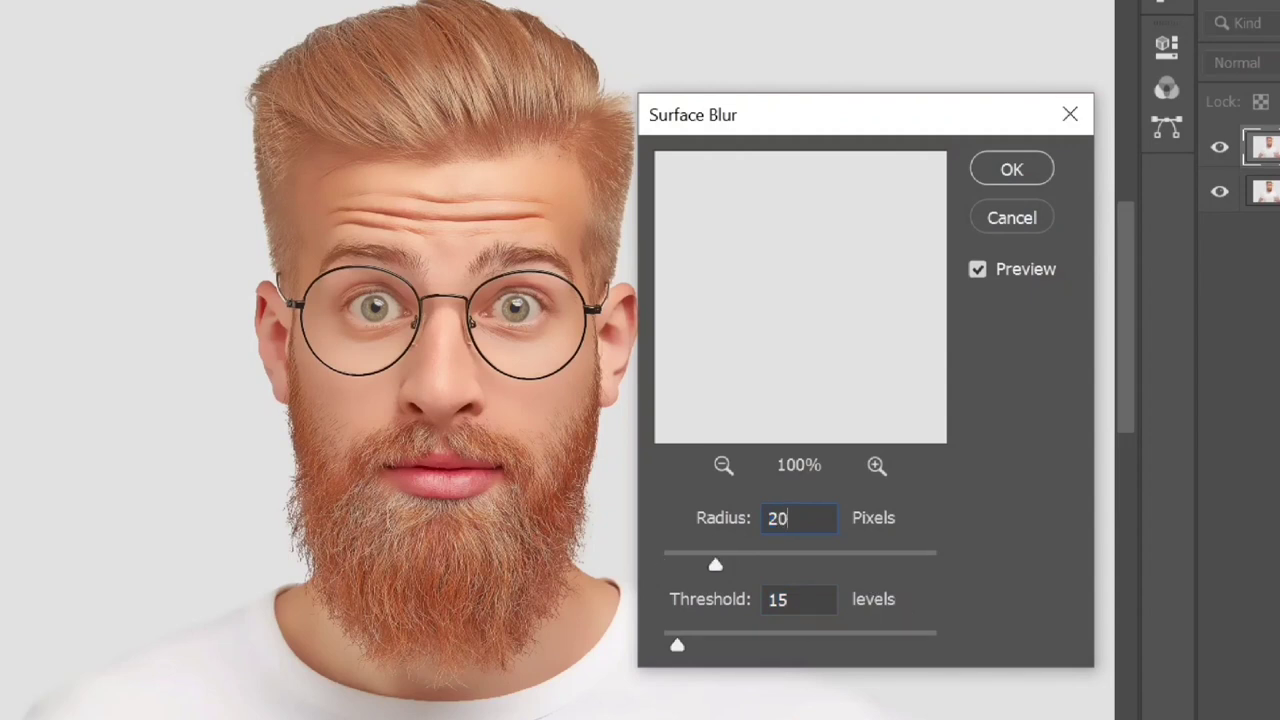
pyautogui.write('10')
pyautogui.click(1011, 169)
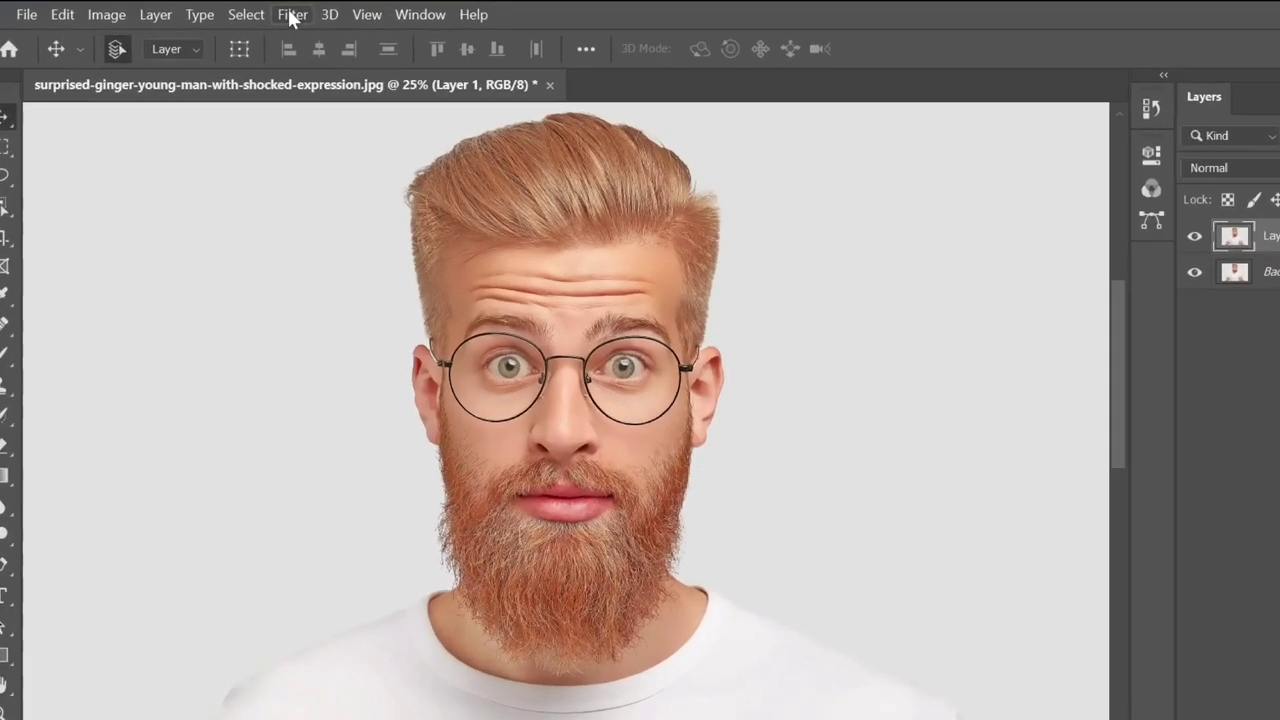
# Apply Reduce Noise at Strength 10, Reduce Color Noise 100%, Preserve Details 0%.
pyautogui.click(276, 12)
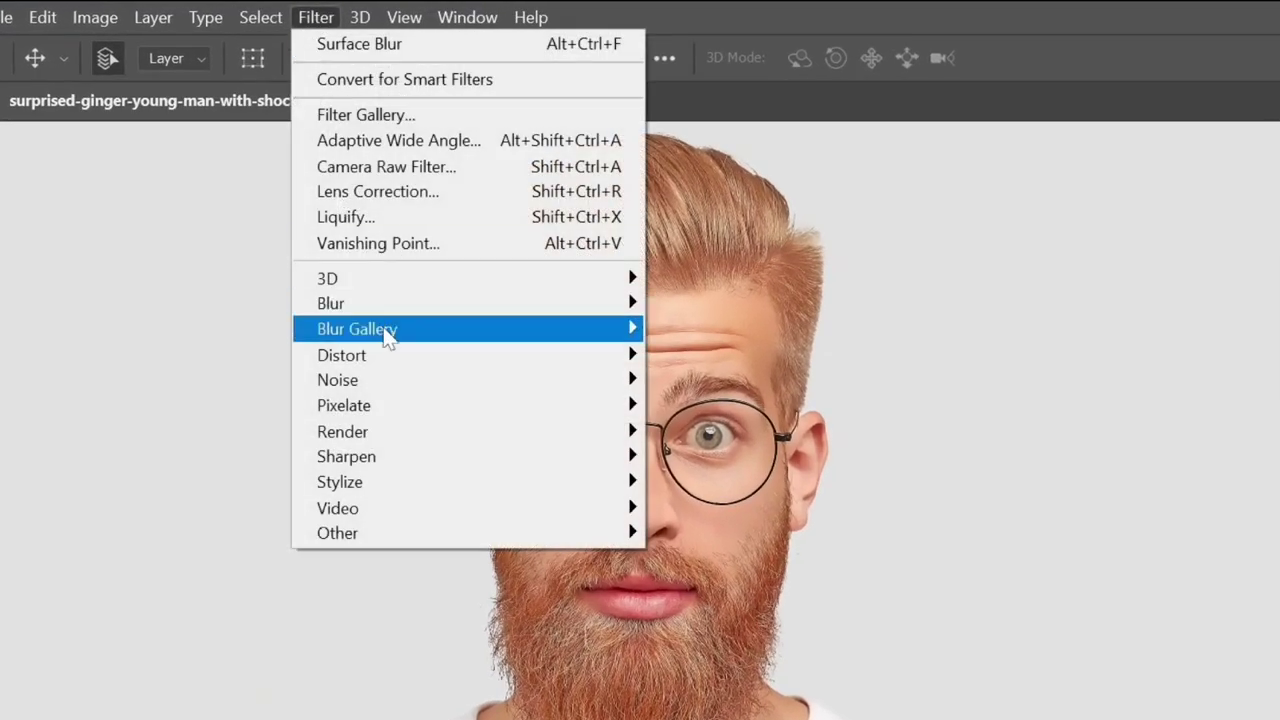
pyautogui.moveTo(414, 390)
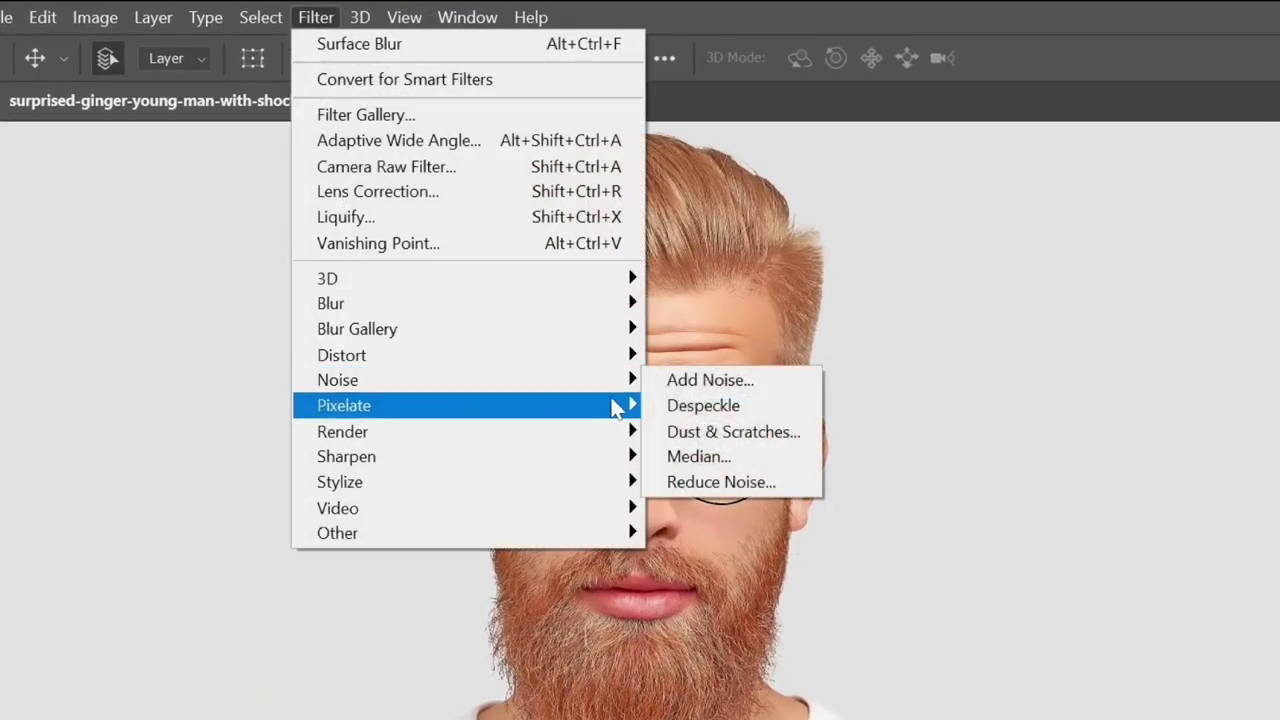
pyautogui.click(720, 482)
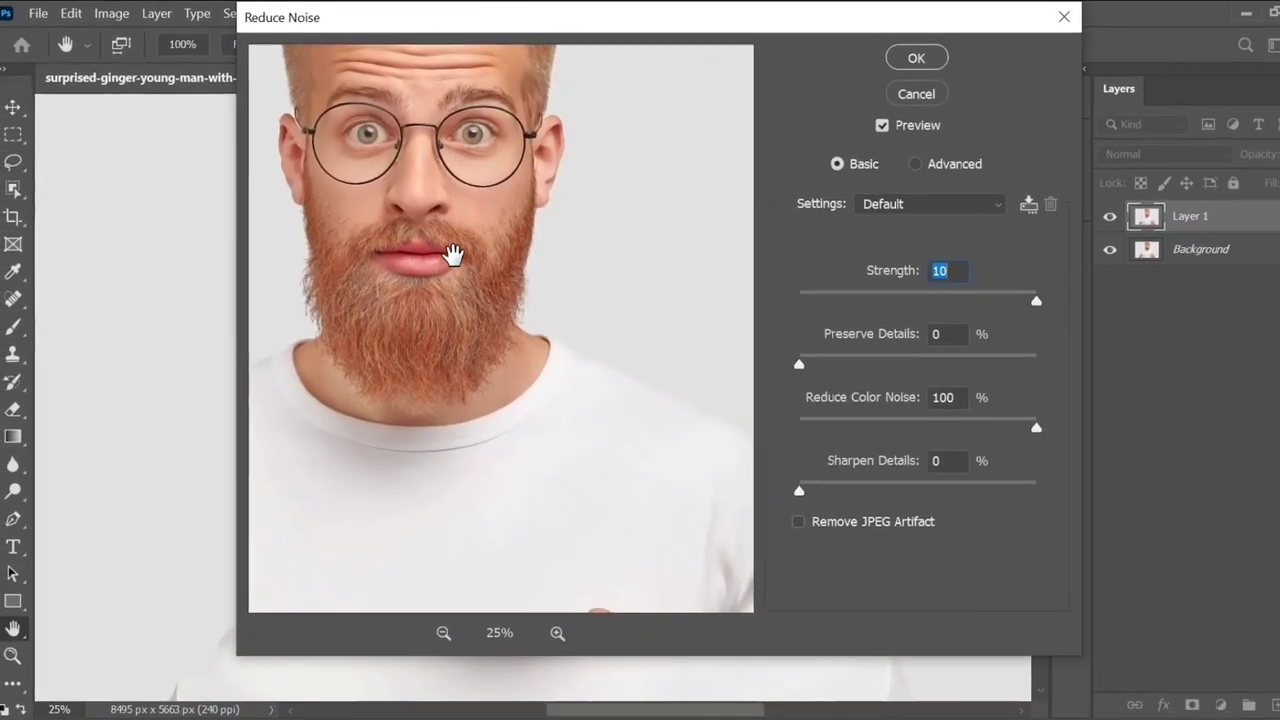
pyautogui.moveTo(449, 251); pyautogui.dragTo(470, 312)
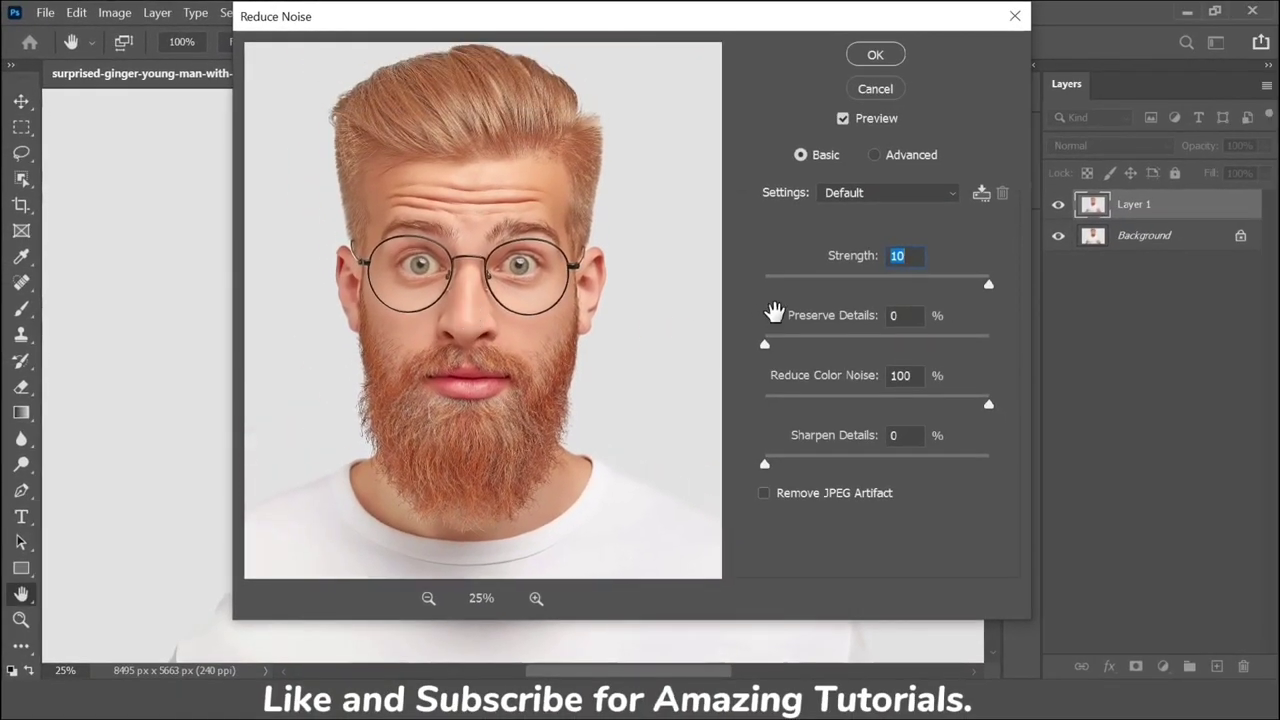
pyautogui.click(897, 256)
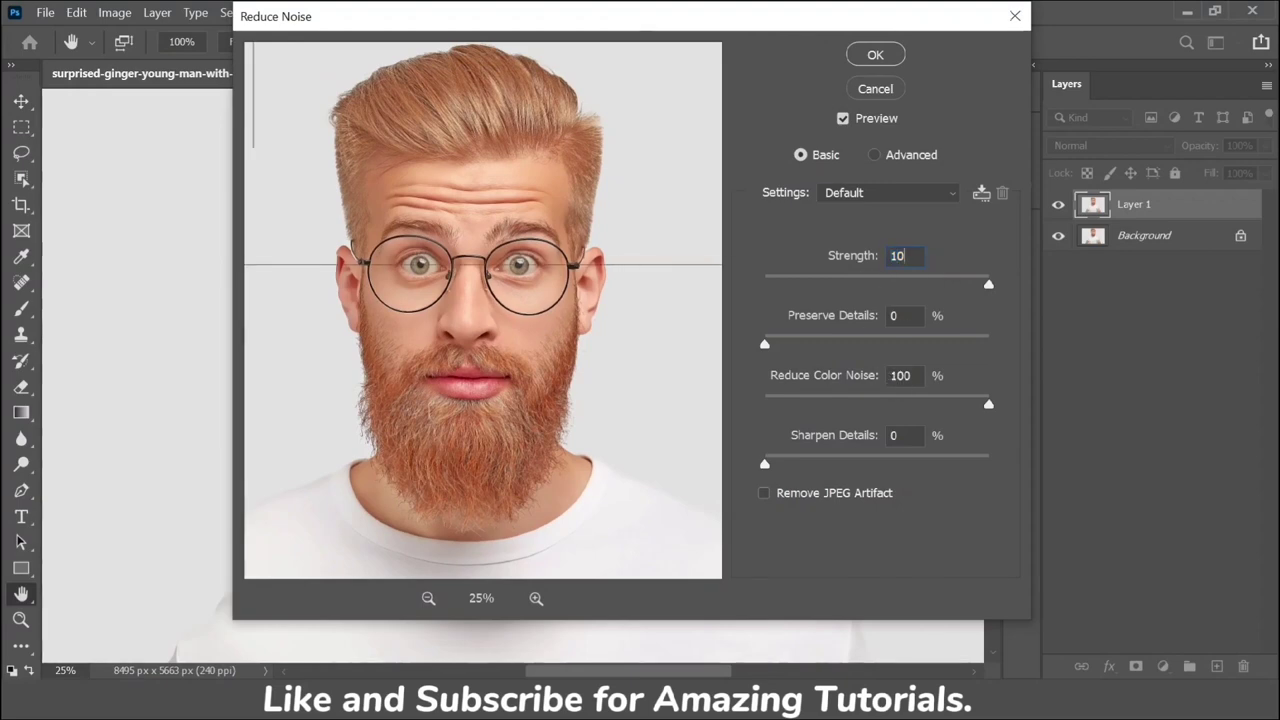
pyautogui.click(900, 375)
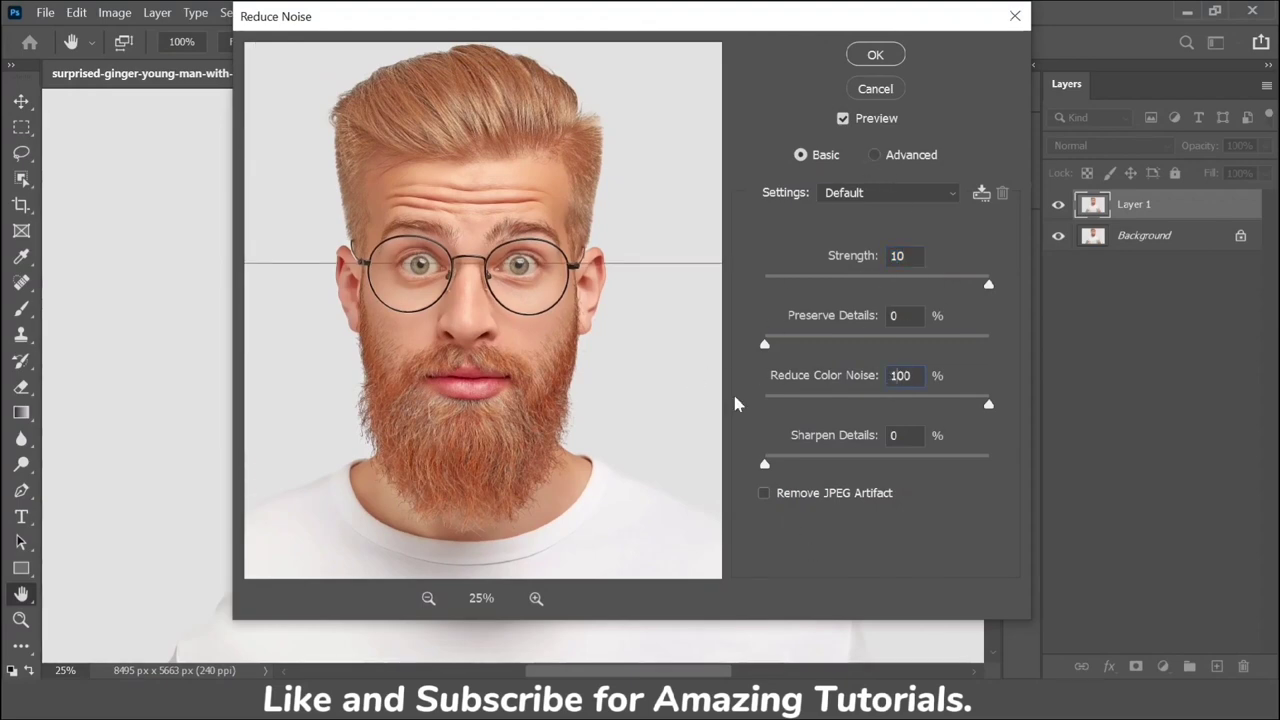
pyautogui.click(875, 53)
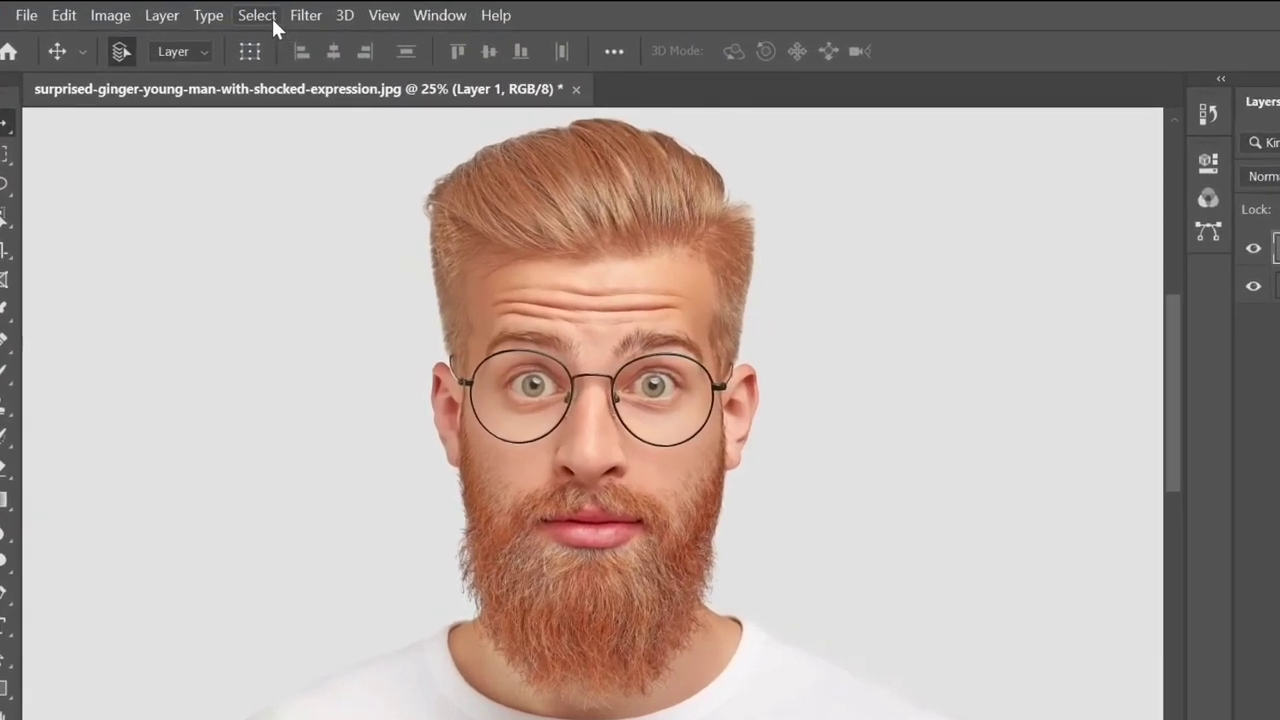
# Apply Smart Sharpen to Layer 1 at Amount 150%, Radius 2.0 px, removing Gaussian Blur.
pyautogui.click(235, 12)
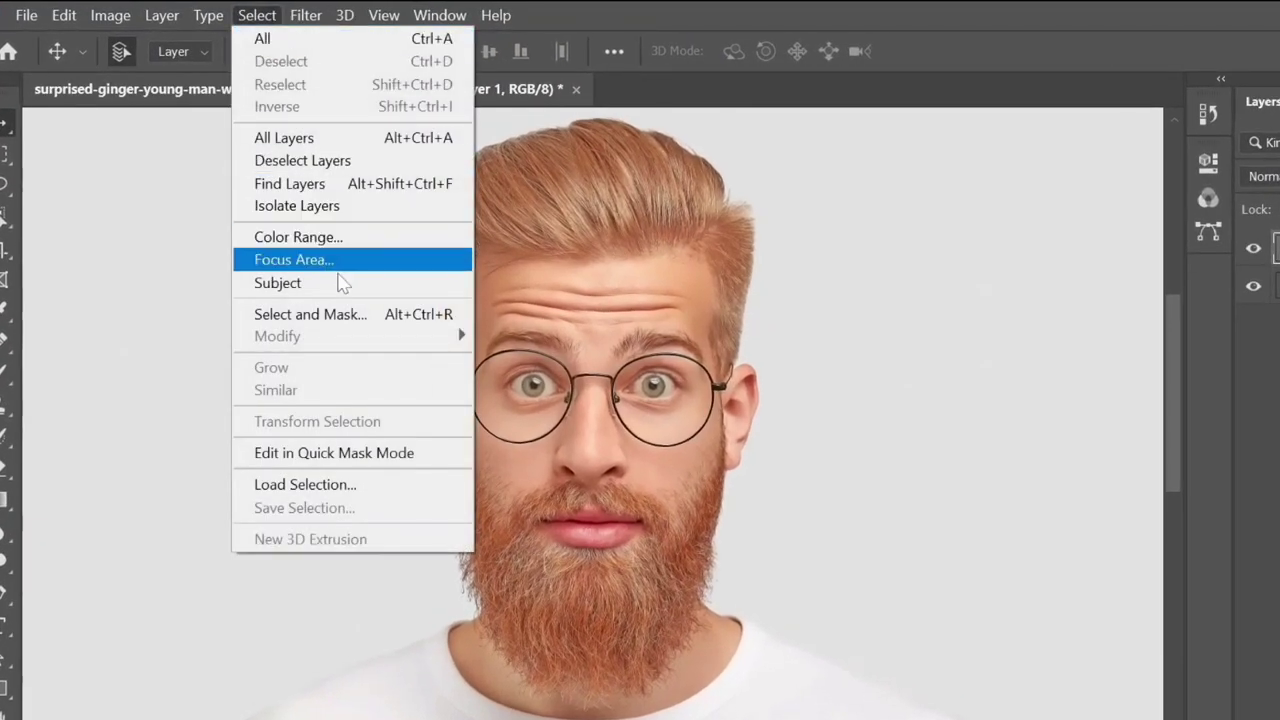
pyautogui.click(305, 15)
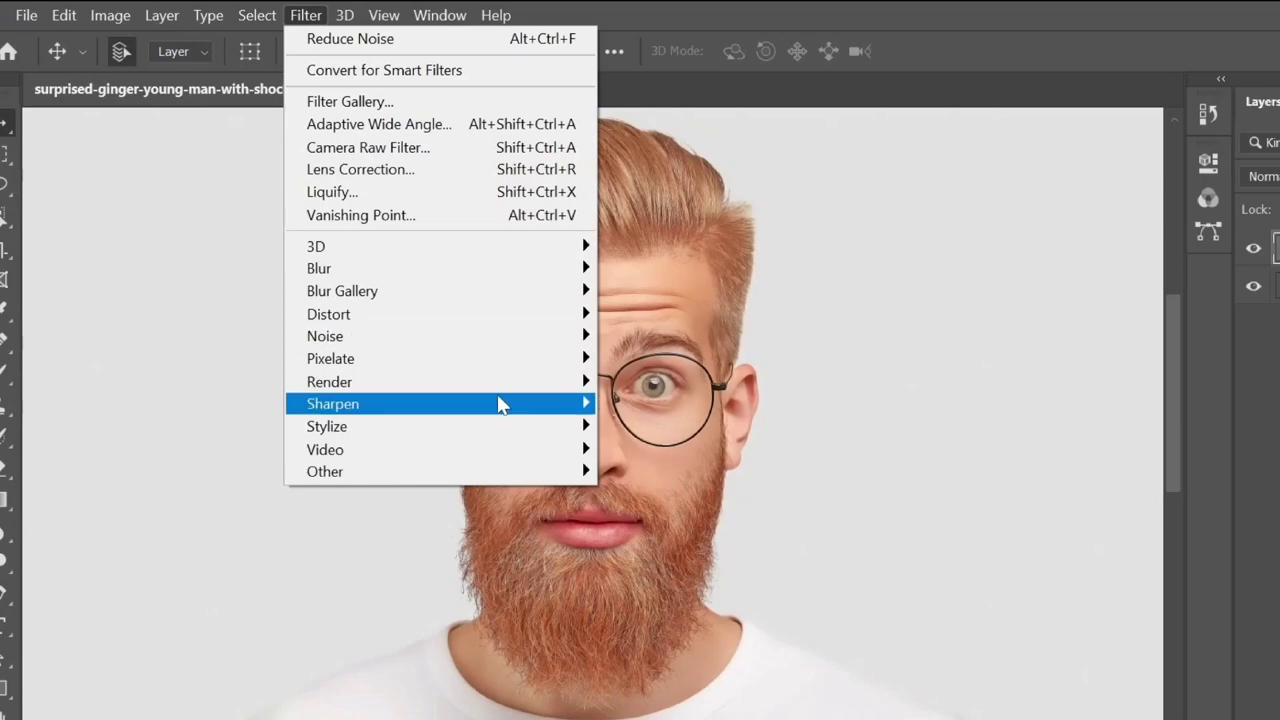
pyautogui.moveTo(537, 403)
pyautogui.click(668, 495)
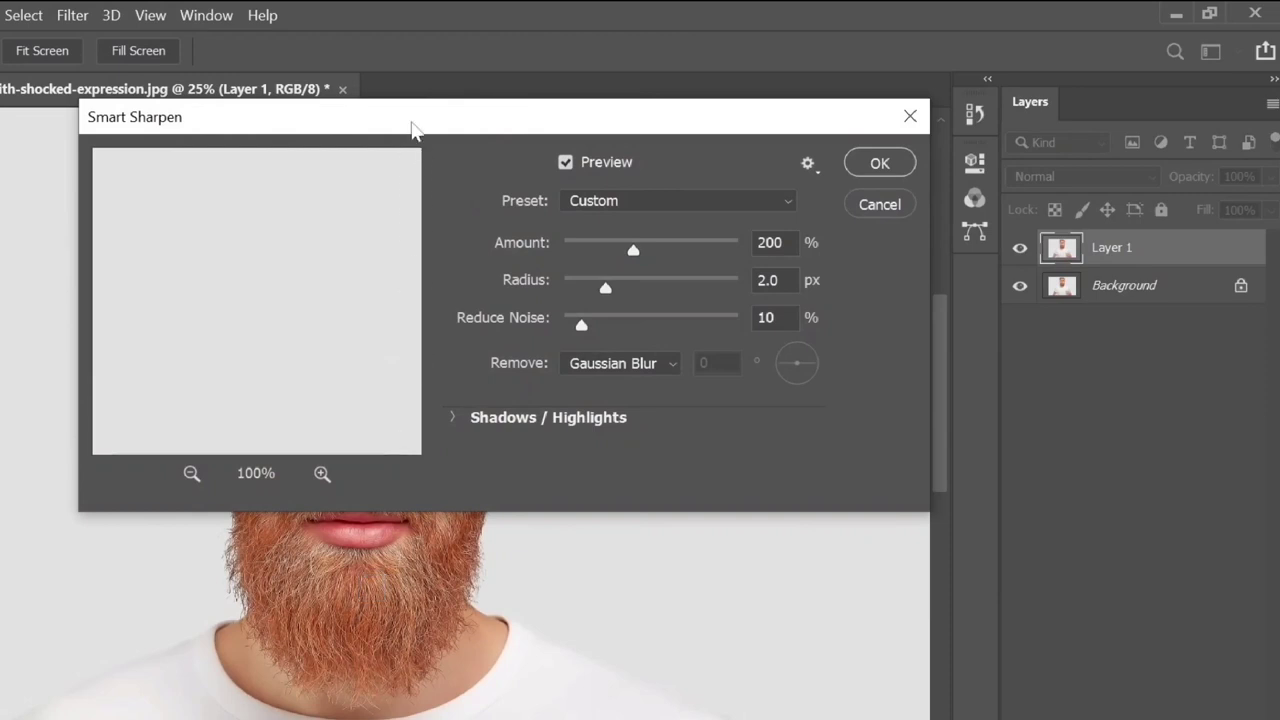
pyautogui.moveTo(413, 128); pyautogui.dragTo(810, 110)
pyautogui.write('1')
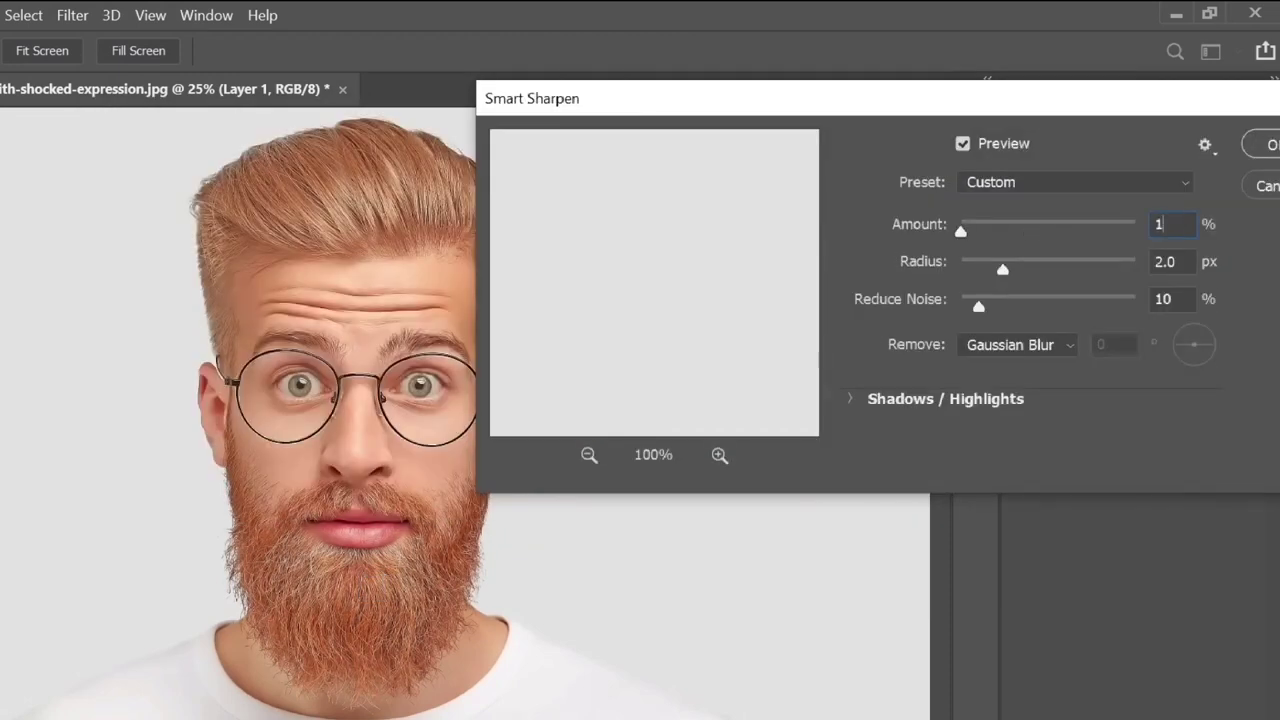
pyautogui.write('50')
pyautogui.click(979, 343)
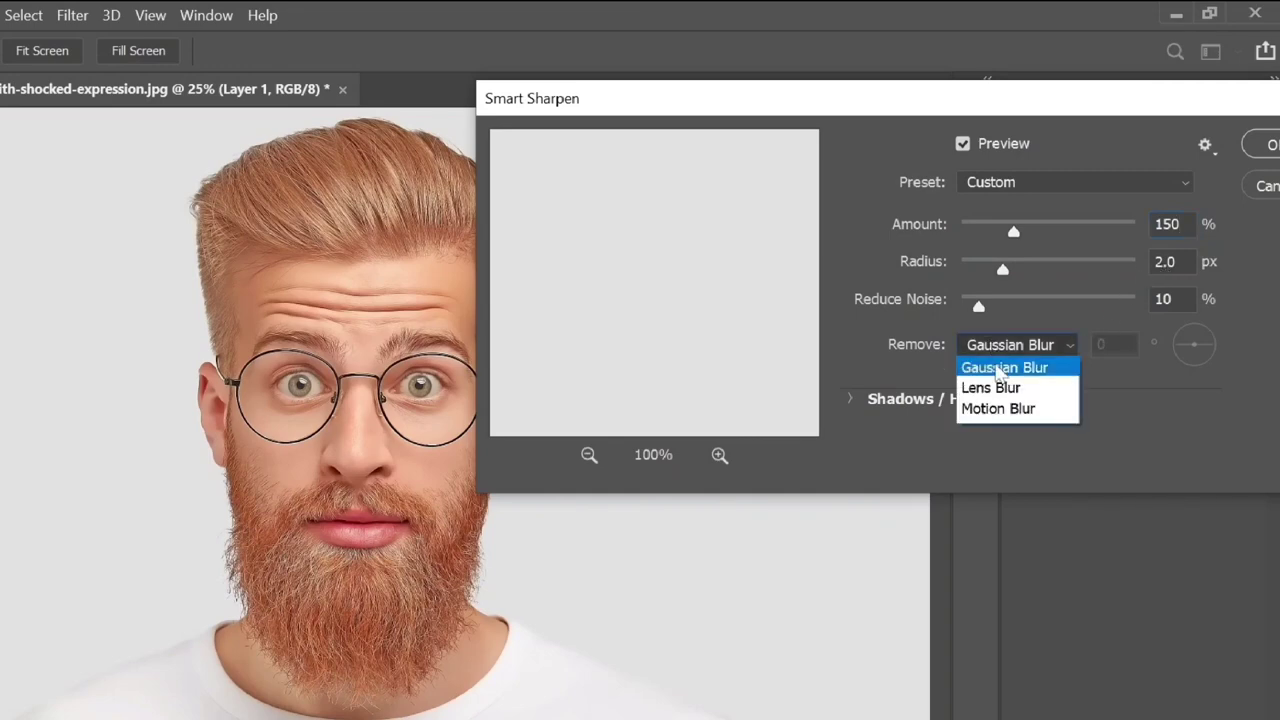
pyautogui.click(994, 366)
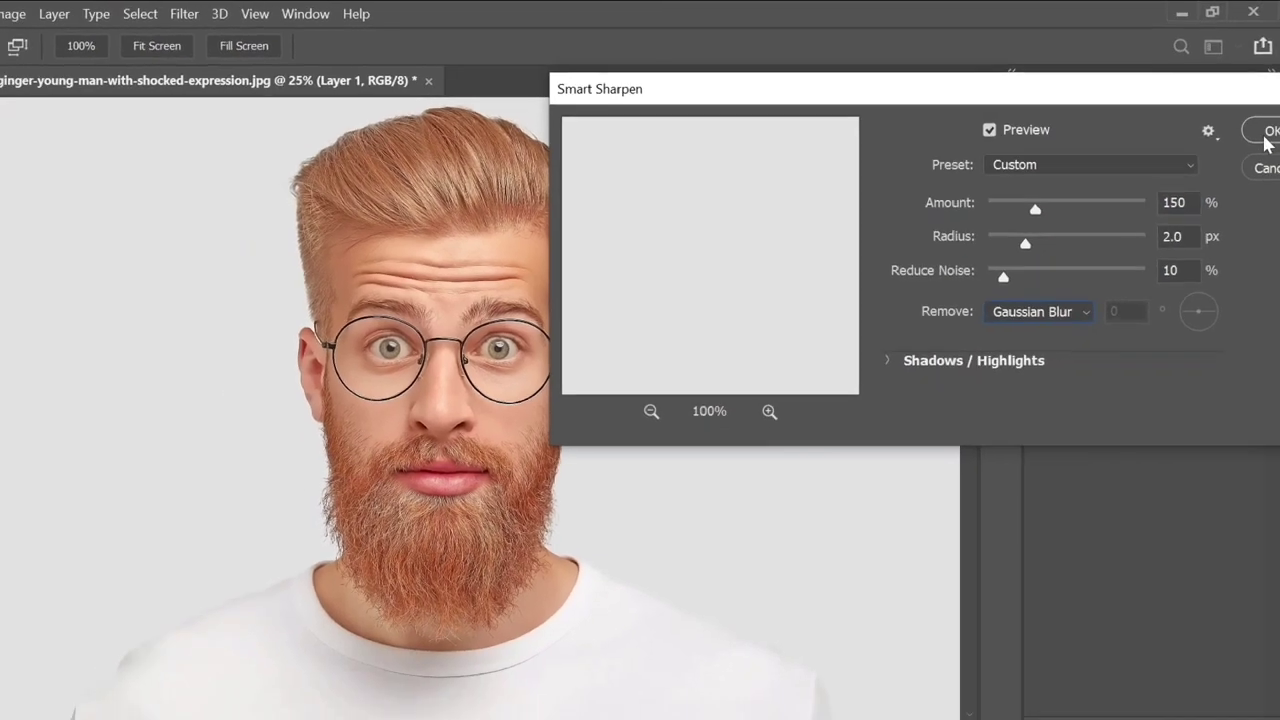
pyautogui.click(1265, 133)
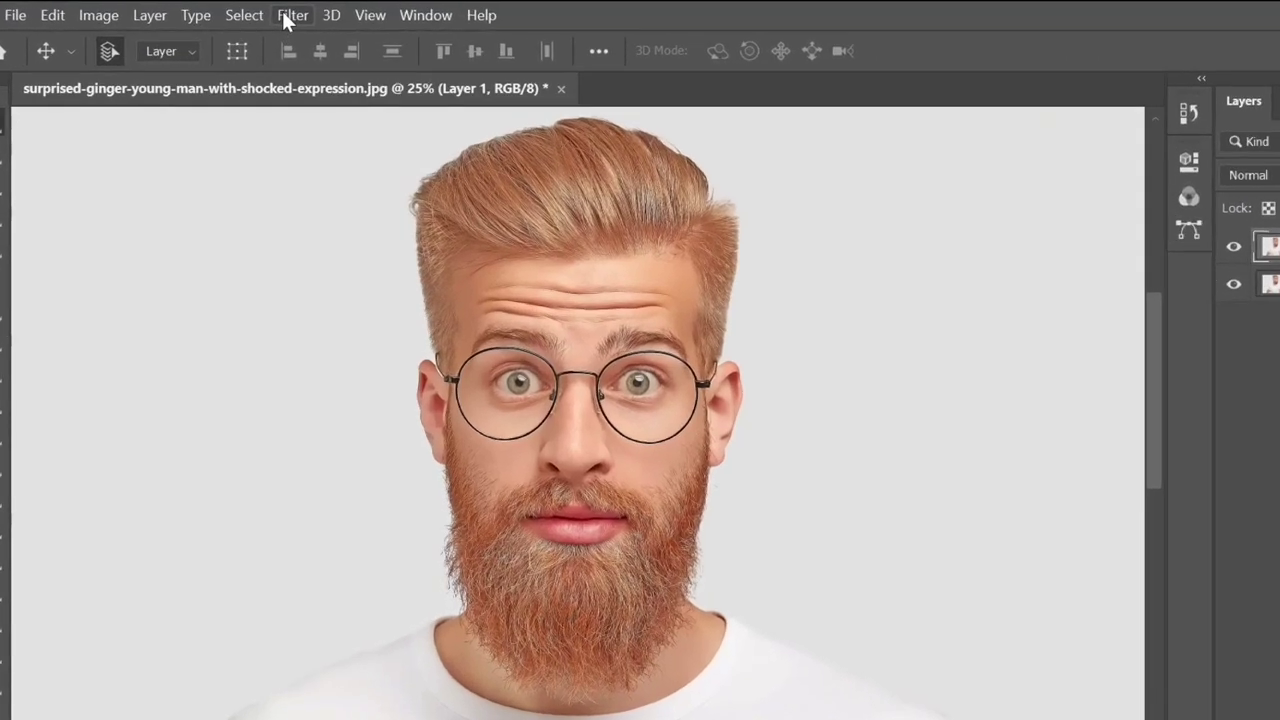
# Apply the Diffuse filter in Anisotropic mode to Layer 1.
pyautogui.click(274, 13)
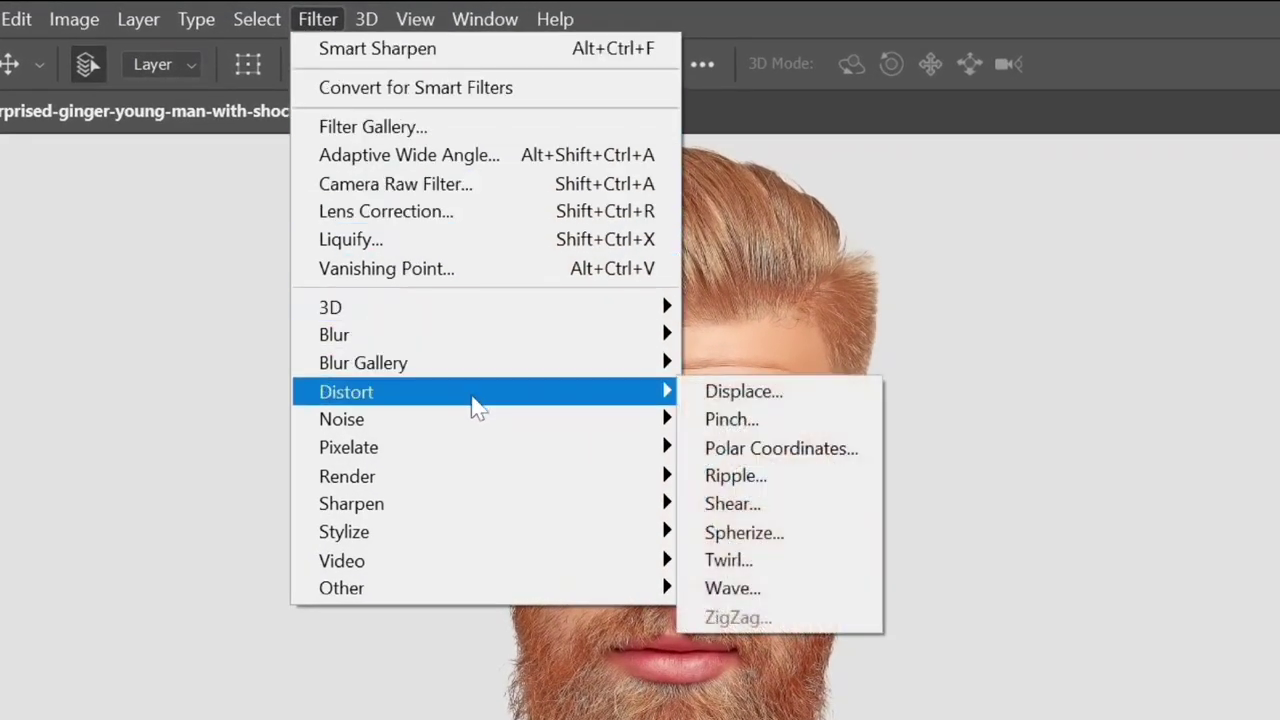
pyautogui.moveTo(585, 534)
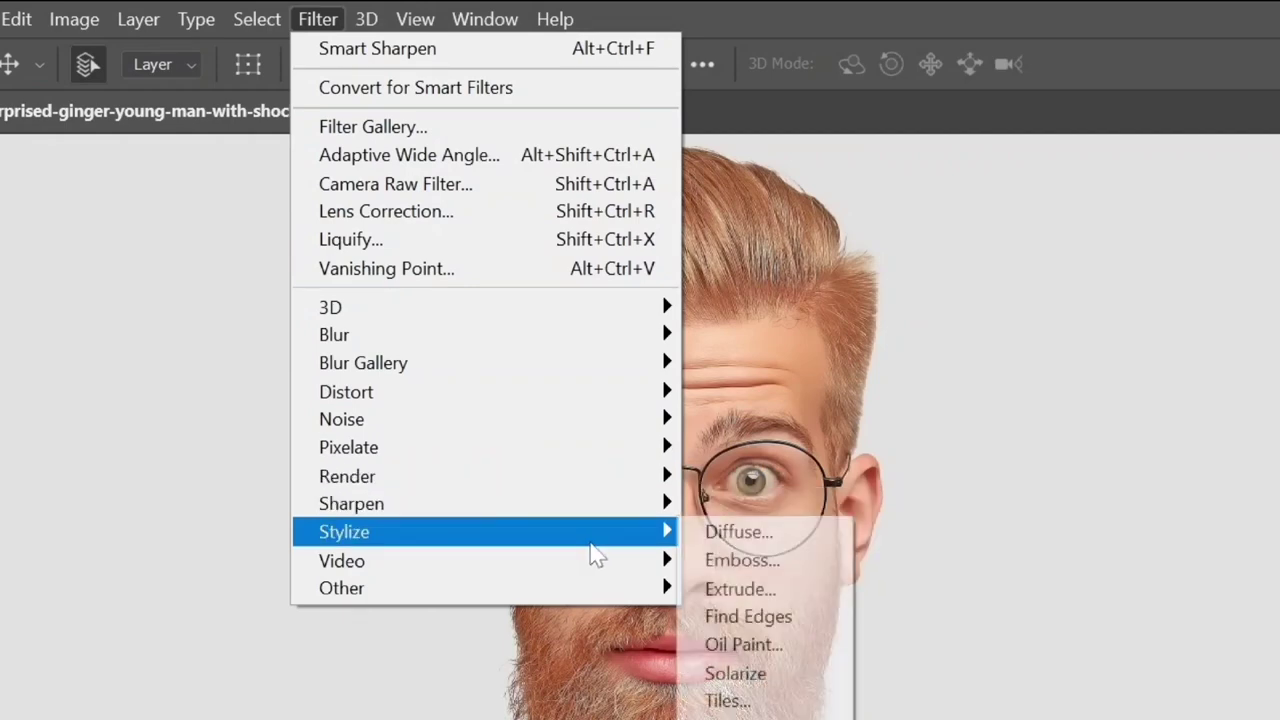
pyautogui.click(806, 535)
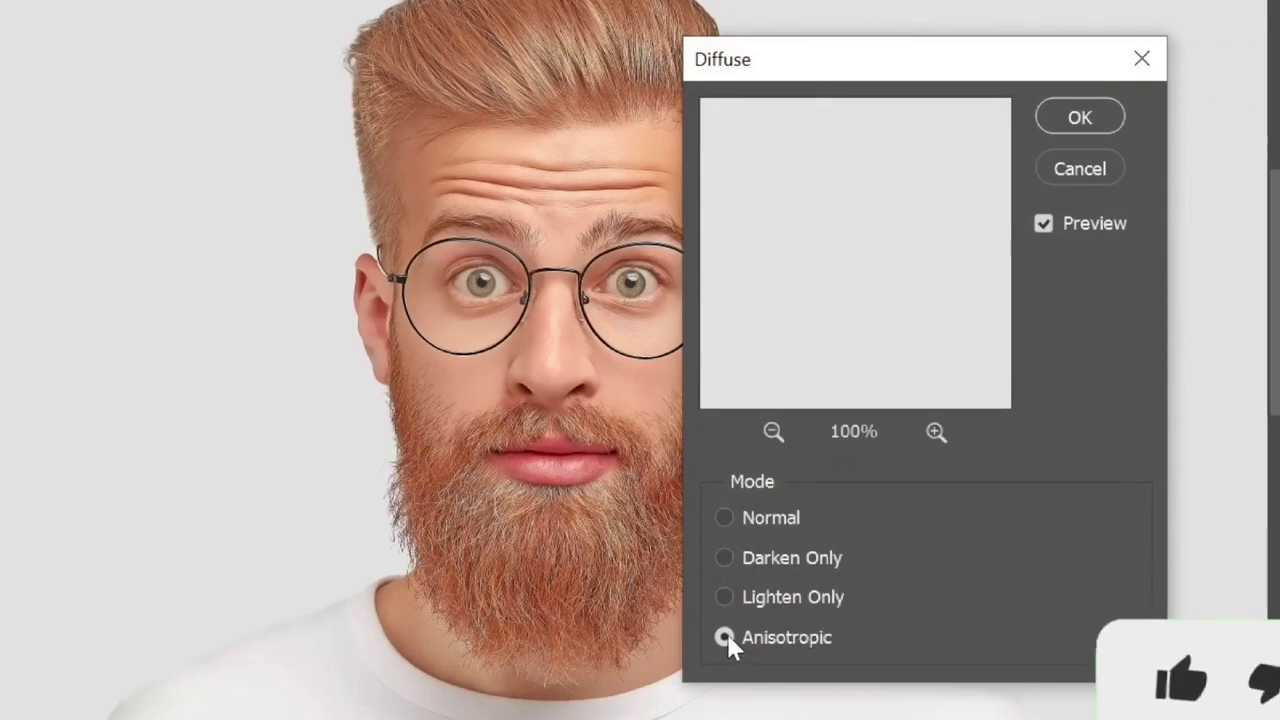
pyautogui.press('Return')
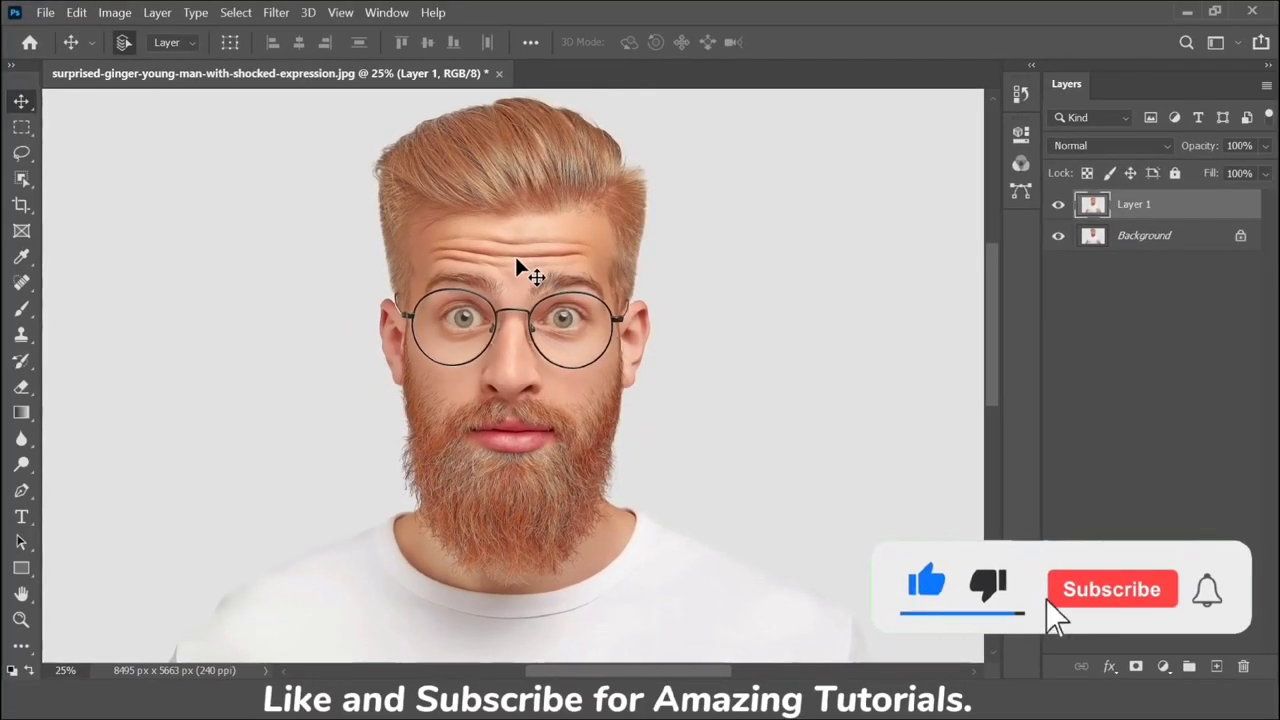
# Reapply the Diffuse filter twice more using the last-filter command.
pyautogui.click(278, 12)
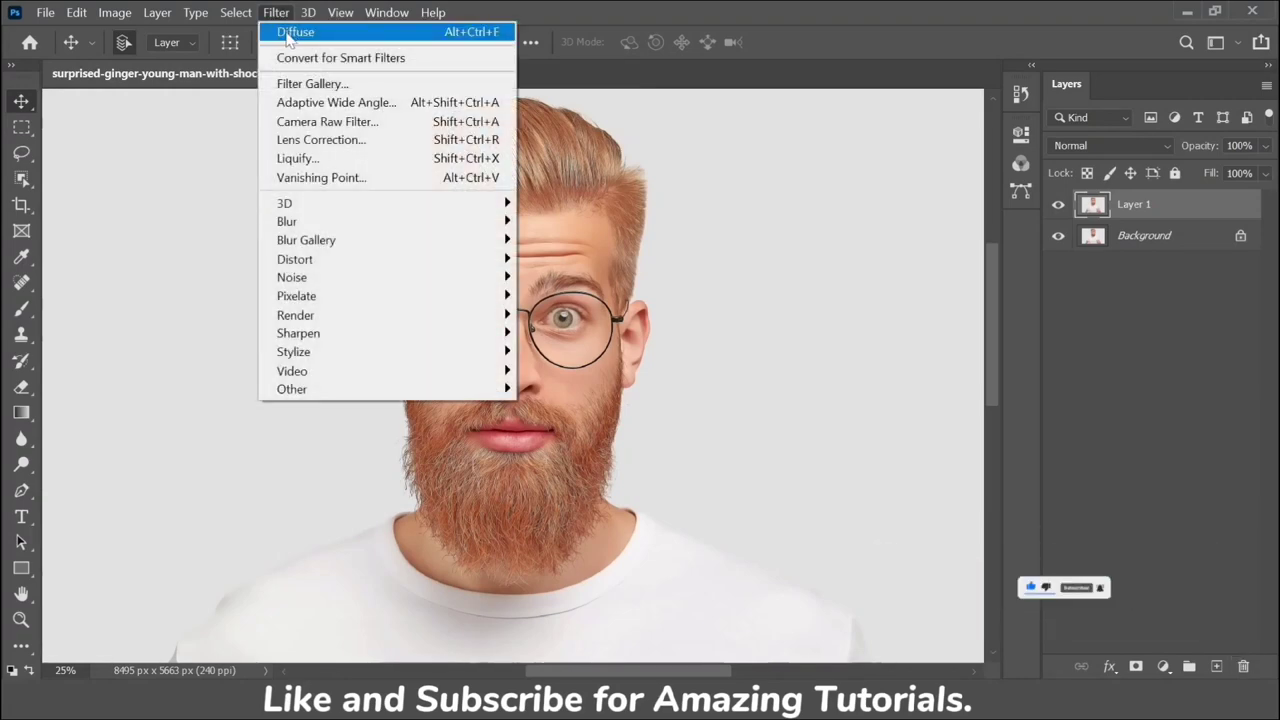
pyautogui.click(292, 33)
pyautogui.click(276, 12)
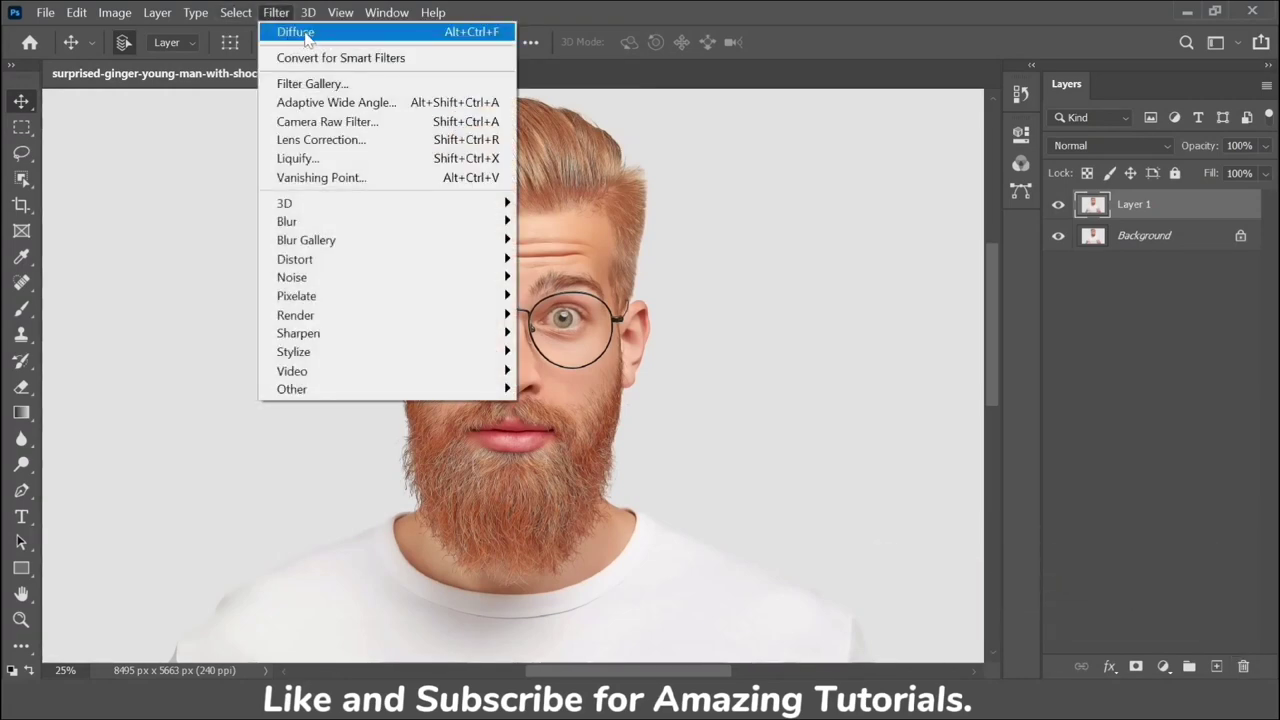
pyautogui.click(288, 32)
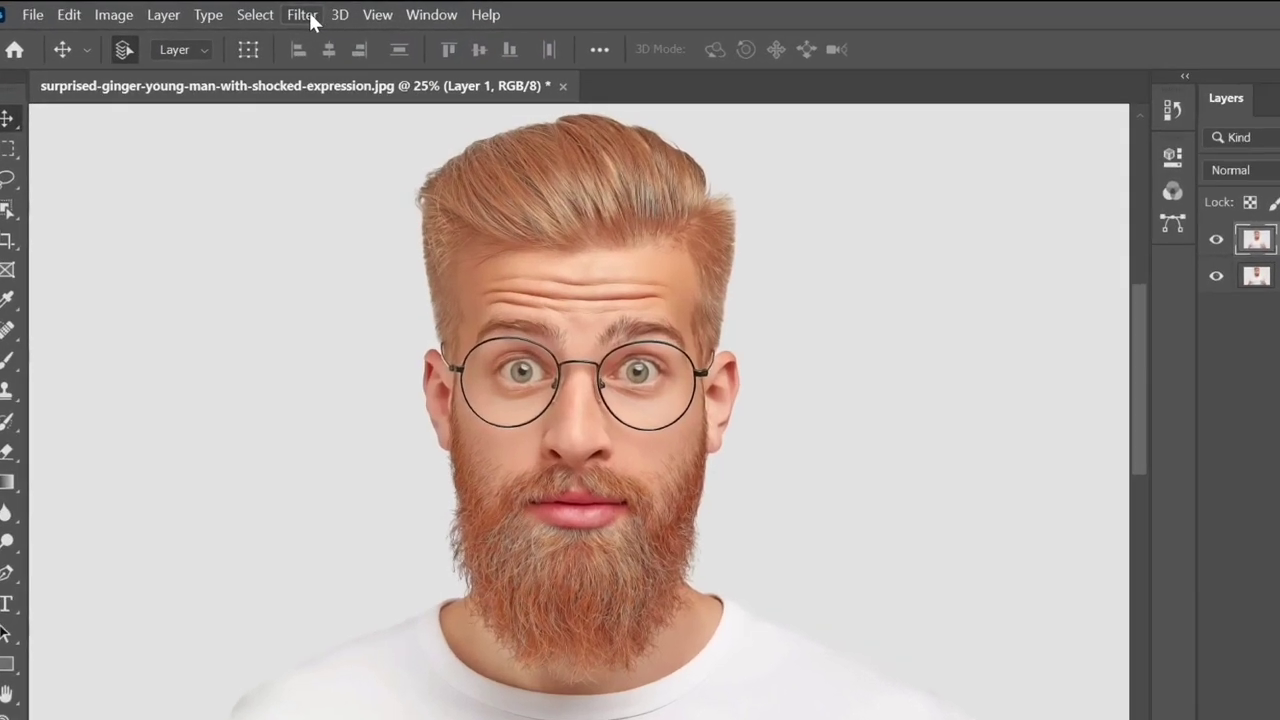
# Bring up Smart Sharpen with its preview zoomed to 25% and centred on the face and hair.
pyautogui.click(278, 12)
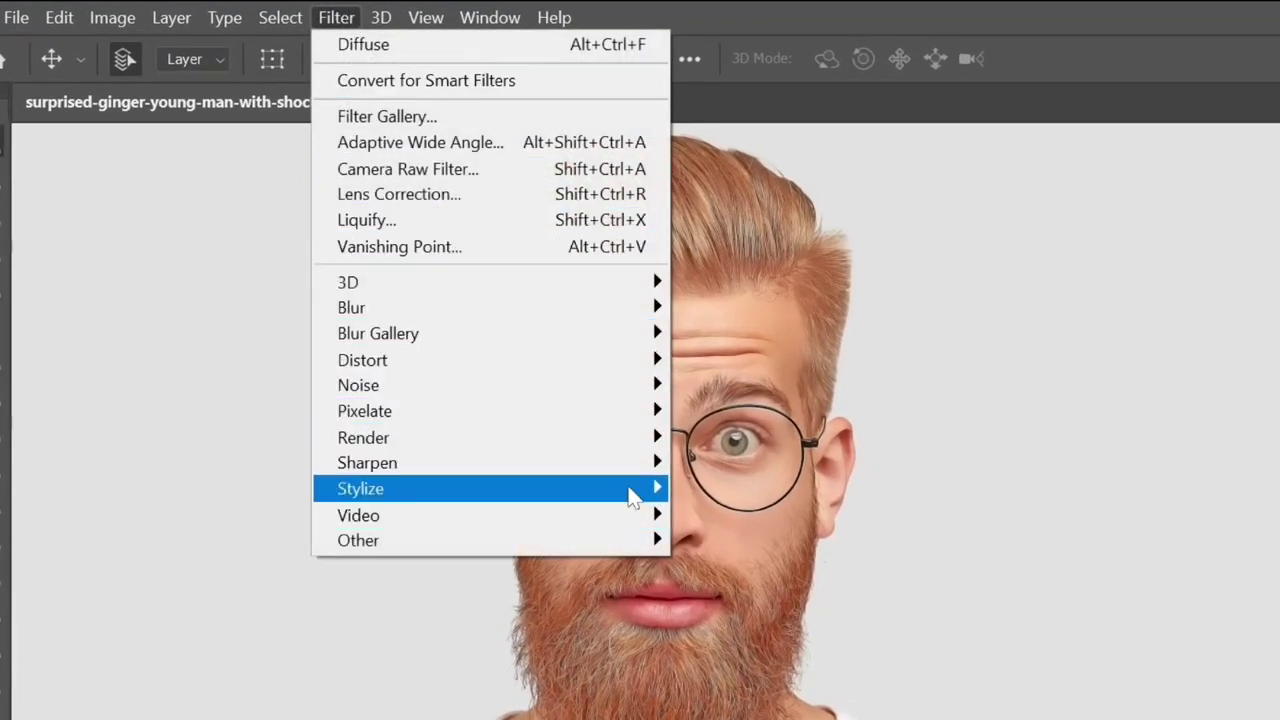
pyautogui.moveTo(672, 464)
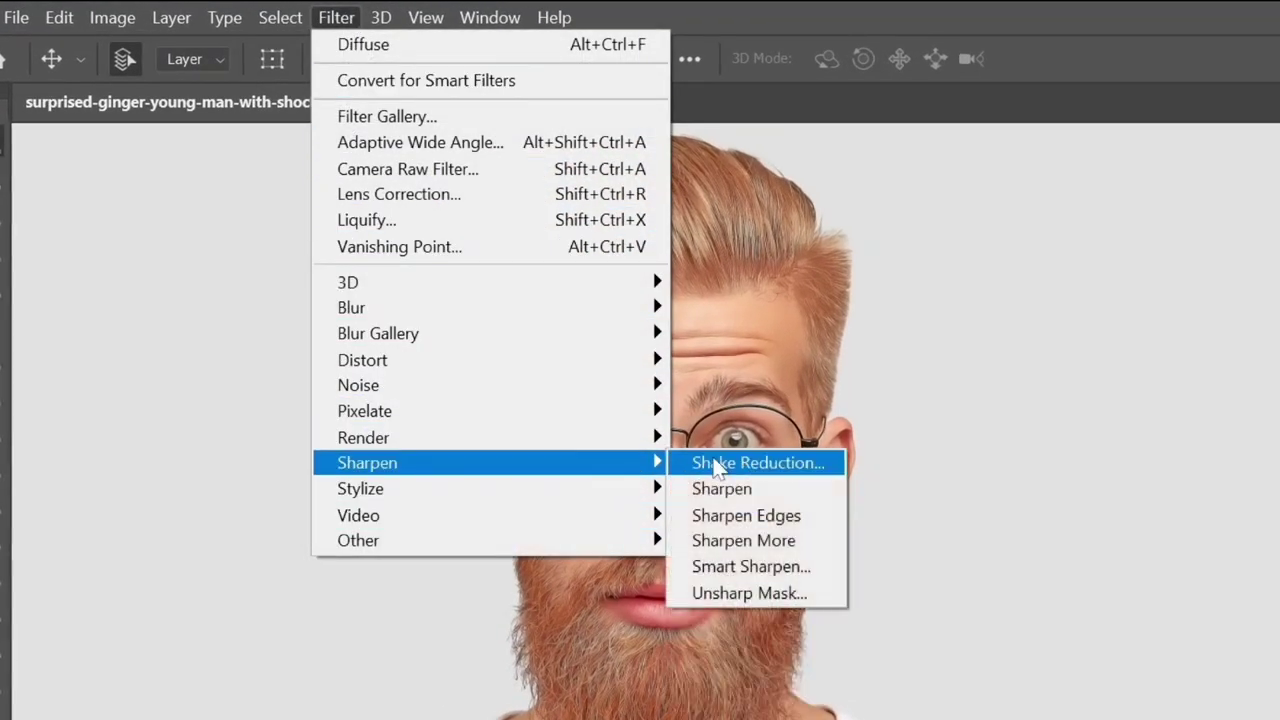
pyautogui.click(752, 566)
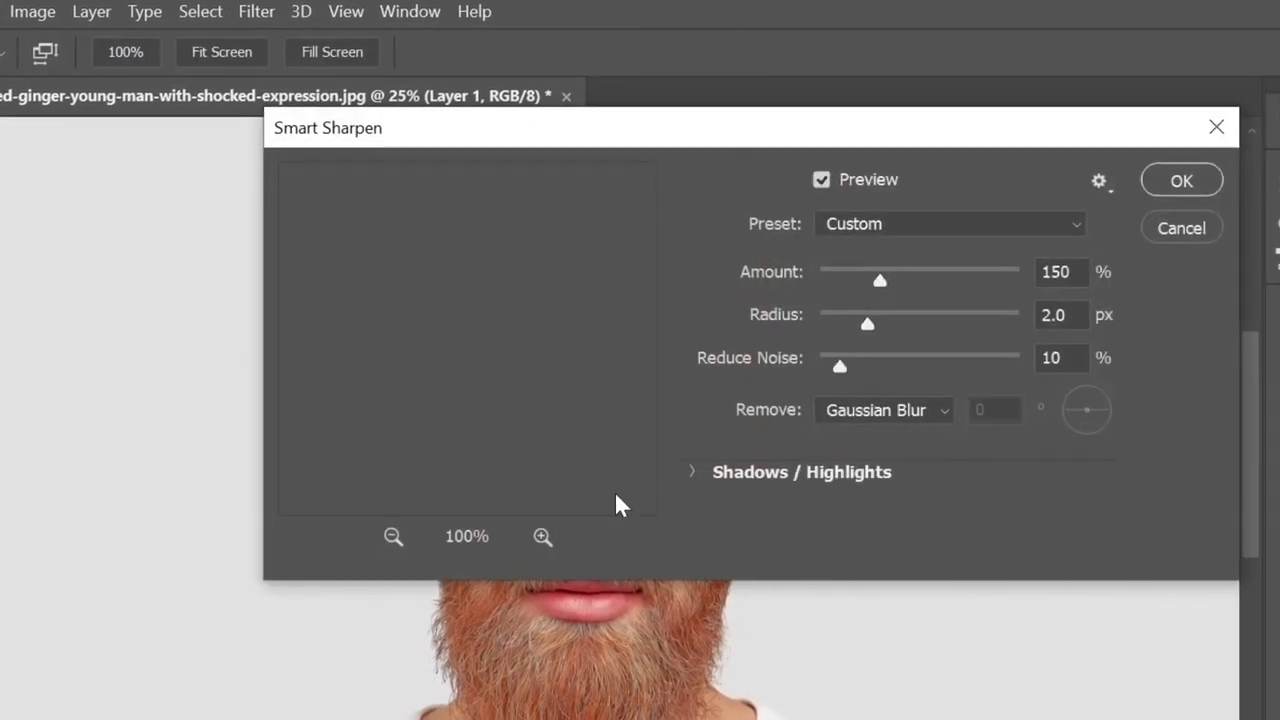
pyautogui.click(367, 534)
pyautogui.click(367, 534)
pyautogui.click(367, 534)
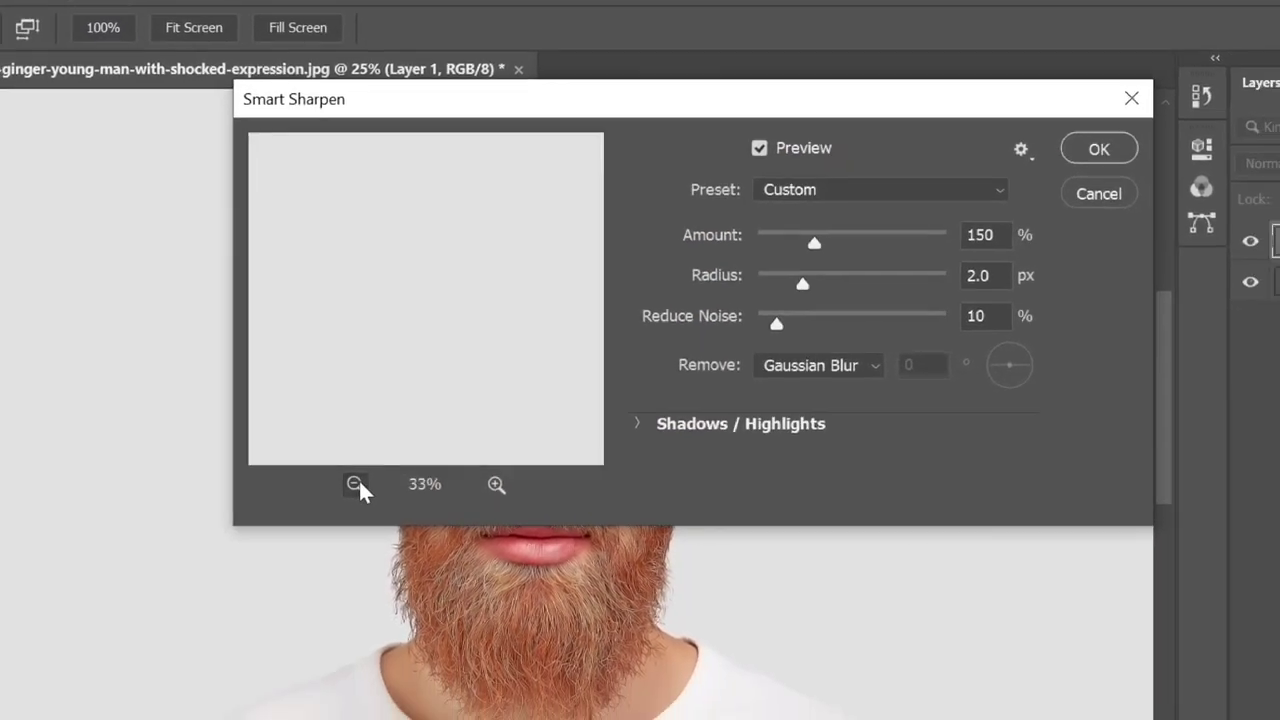
pyautogui.click(367, 534)
pyautogui.moveTo(466, 347); pyautogui.dragTo(576, 358)
pyautogui.click(632, 404)
pyautogui.moveTo(488, 338); pyautogui.dragTo(492, 428)
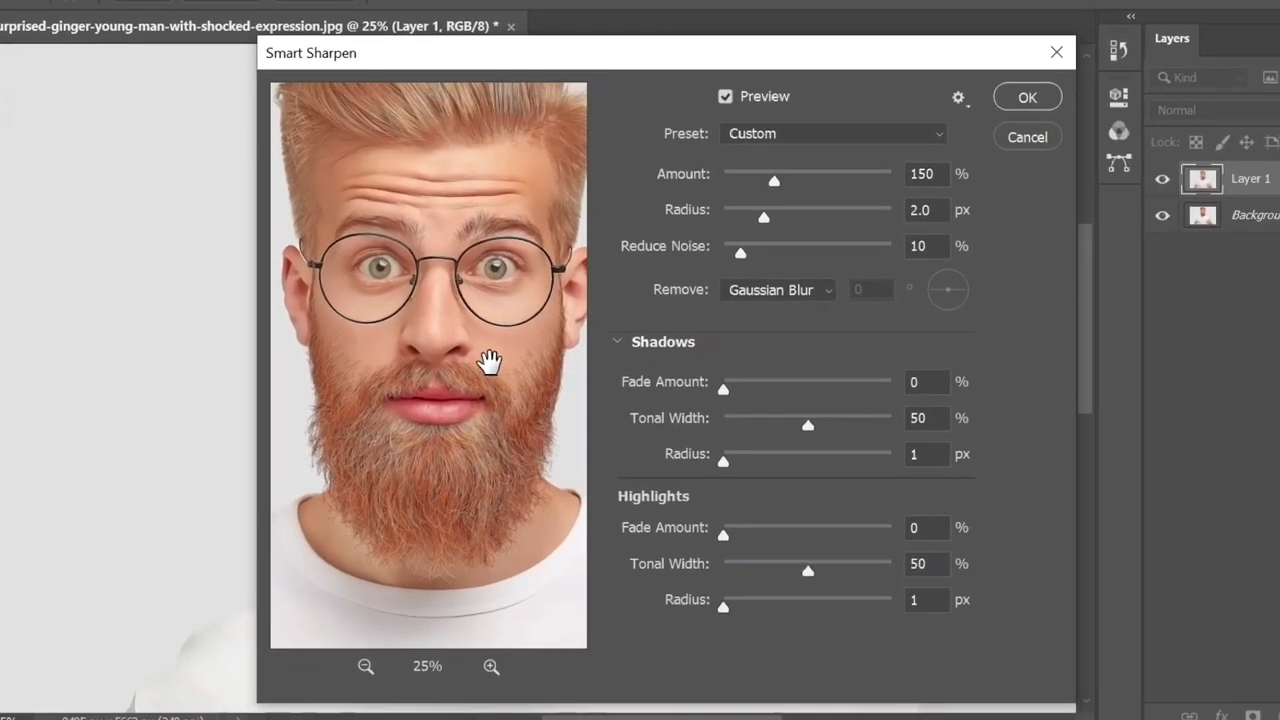
pyautogui.moveTo(492, 294); pyautogui.dragTo(491, 334)
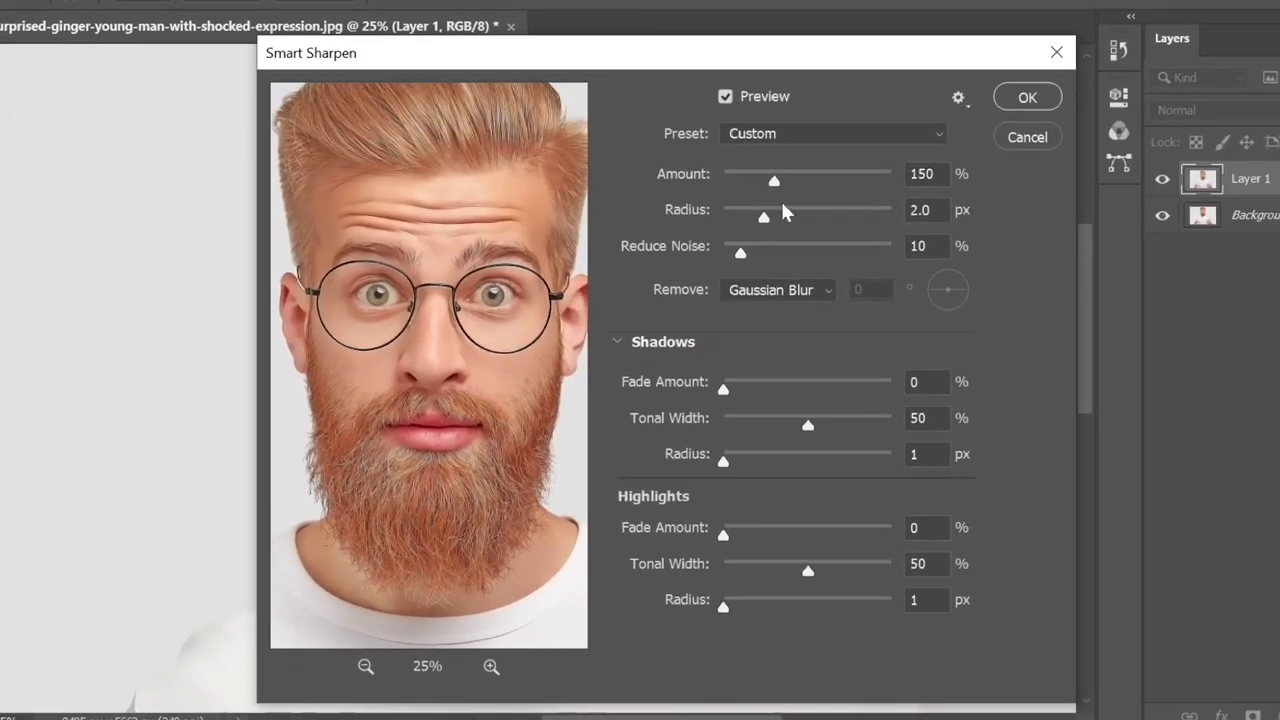
# Sharpen at Amount 200%, Radius 3.0 px, removing Gaussian Blur.
pyautogui.click(921, 174)
pyautogui.write('200')
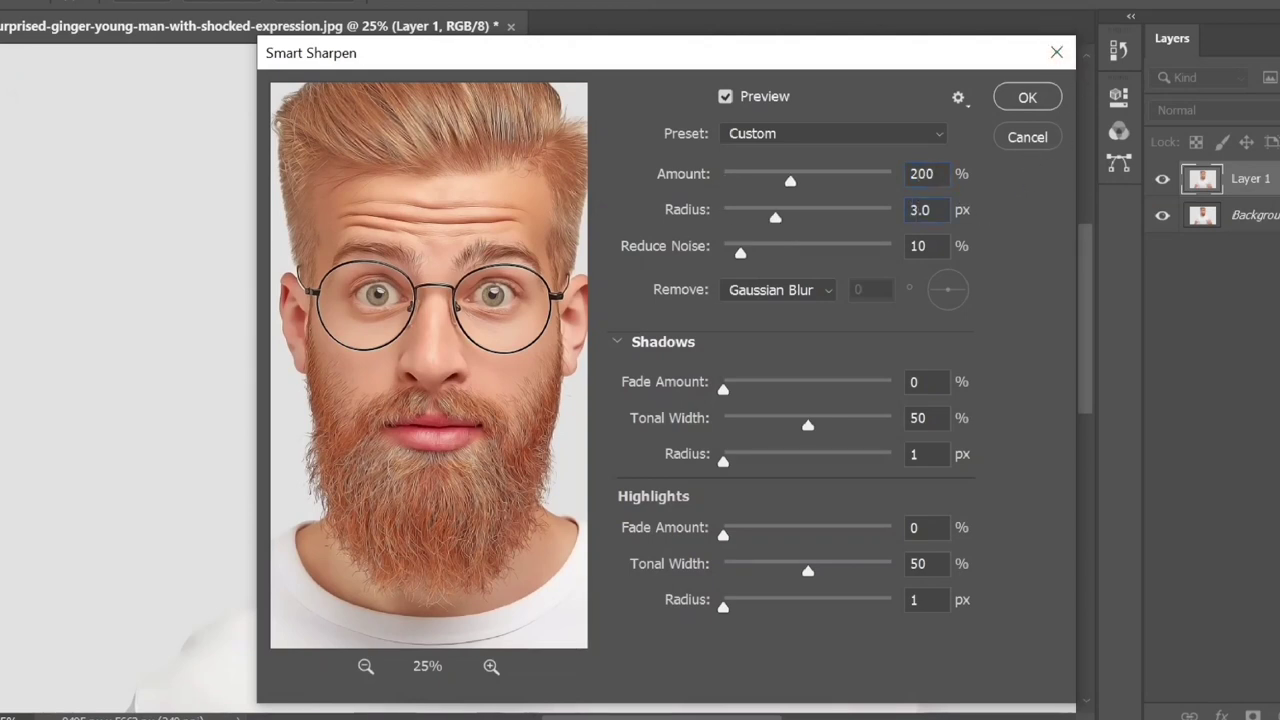
pyautogui.click(813, 298)
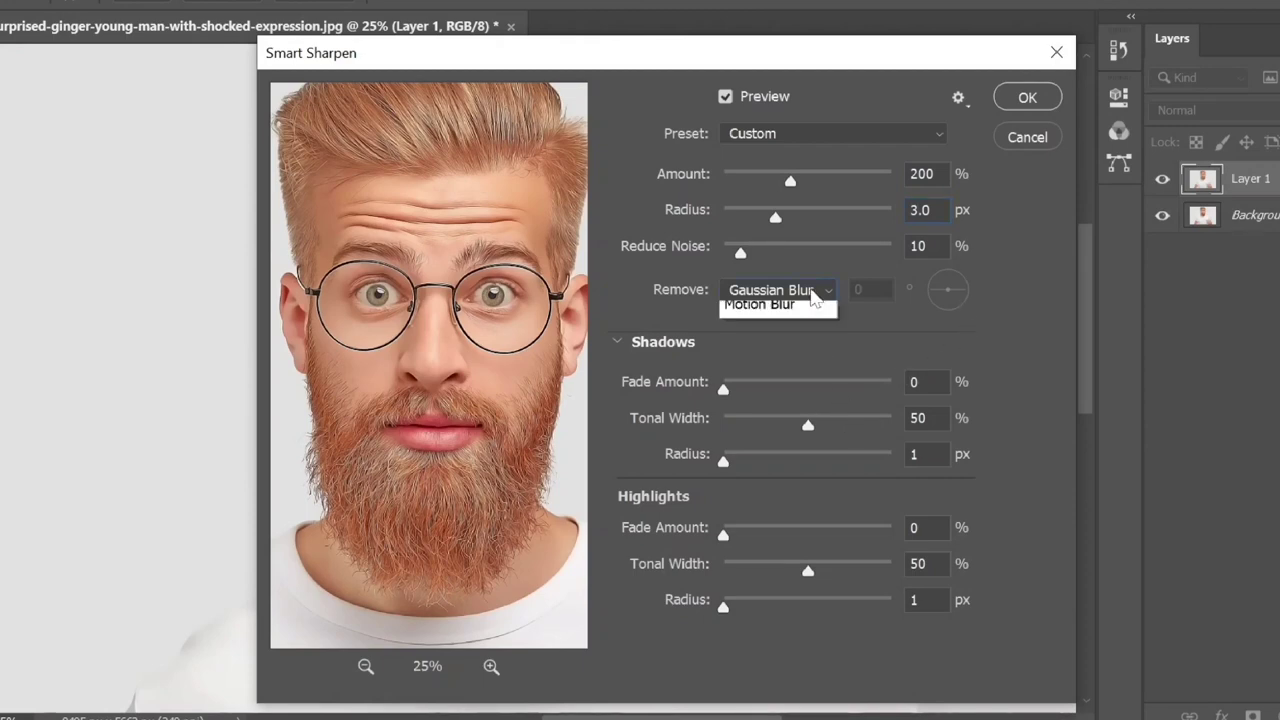
pyautogui.click(808, 308)
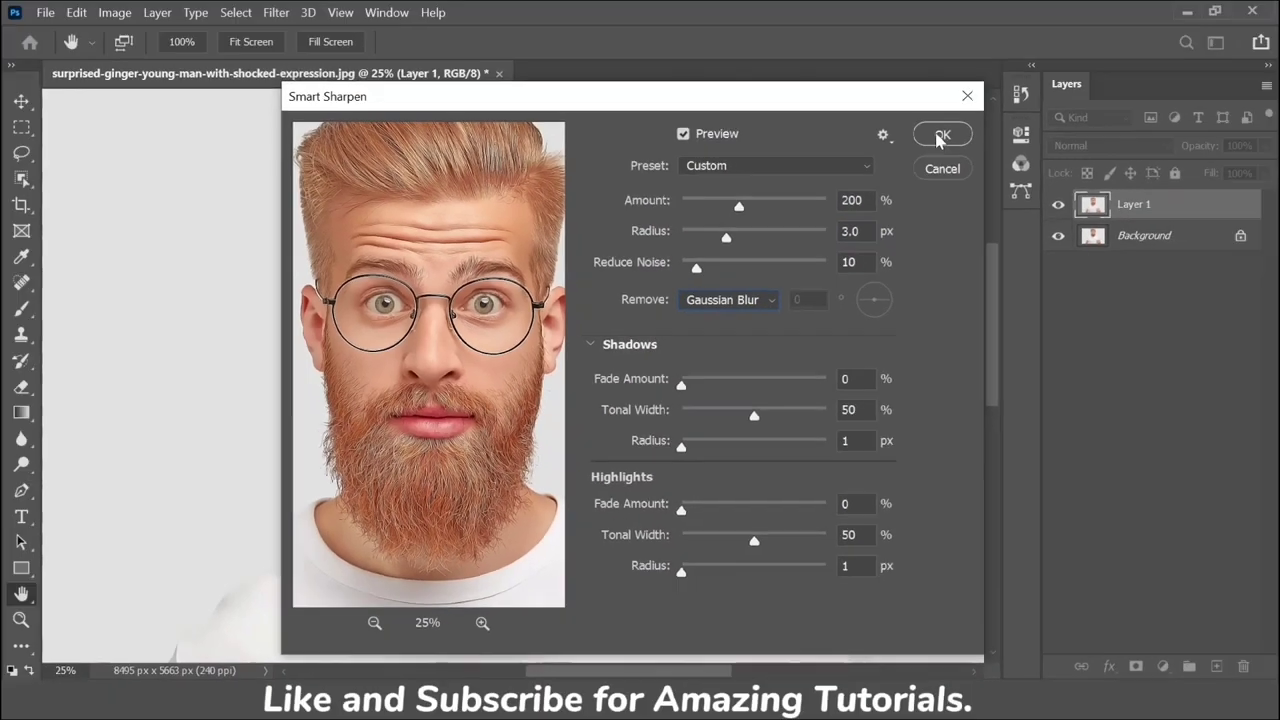
pyautogui.click(1027, 97)
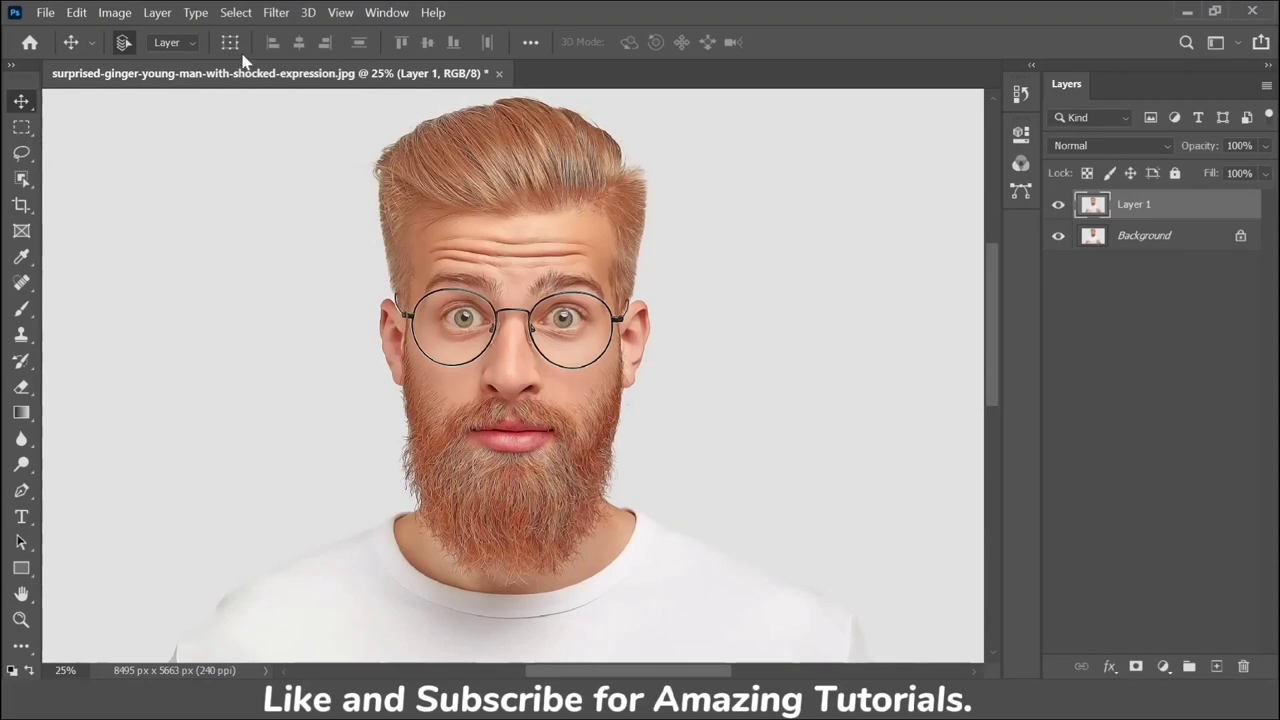
# Apply Surface Blur to Layer 1 at Radius 30 pixels and Threshold 15 levels.
pyautogui.click(275, 14)
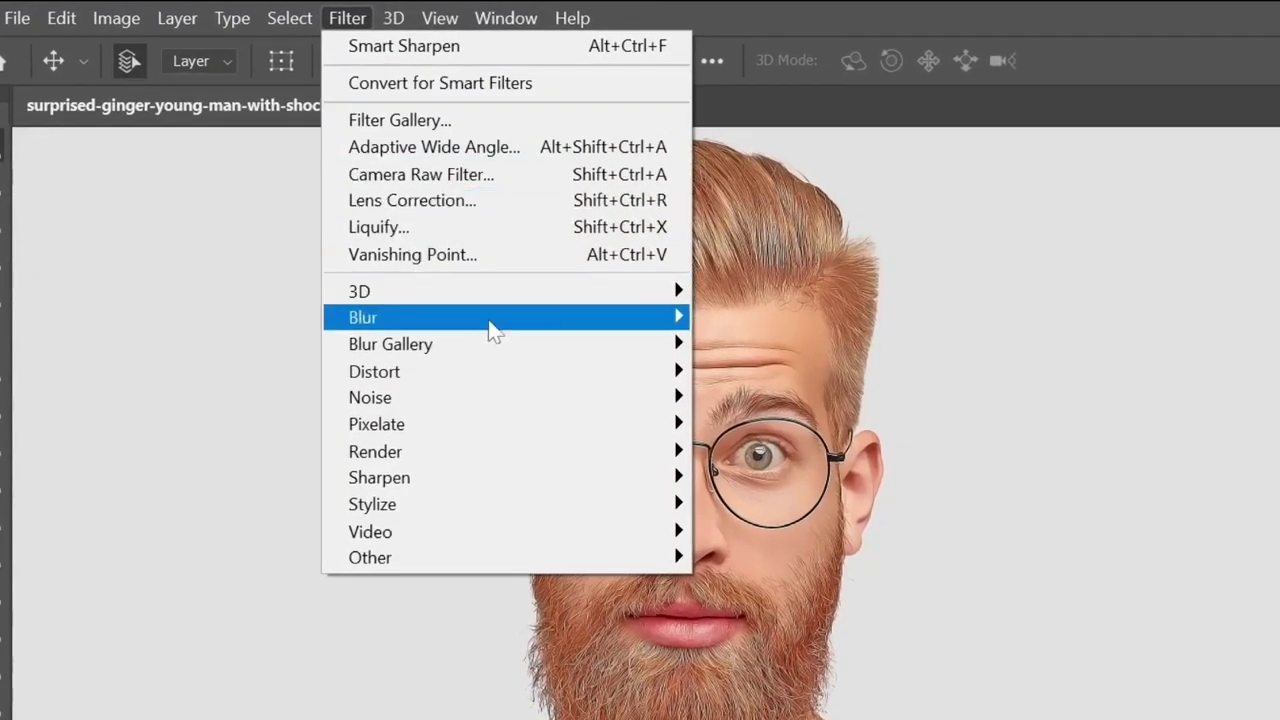
pyautogui.moveTo(375, 224)
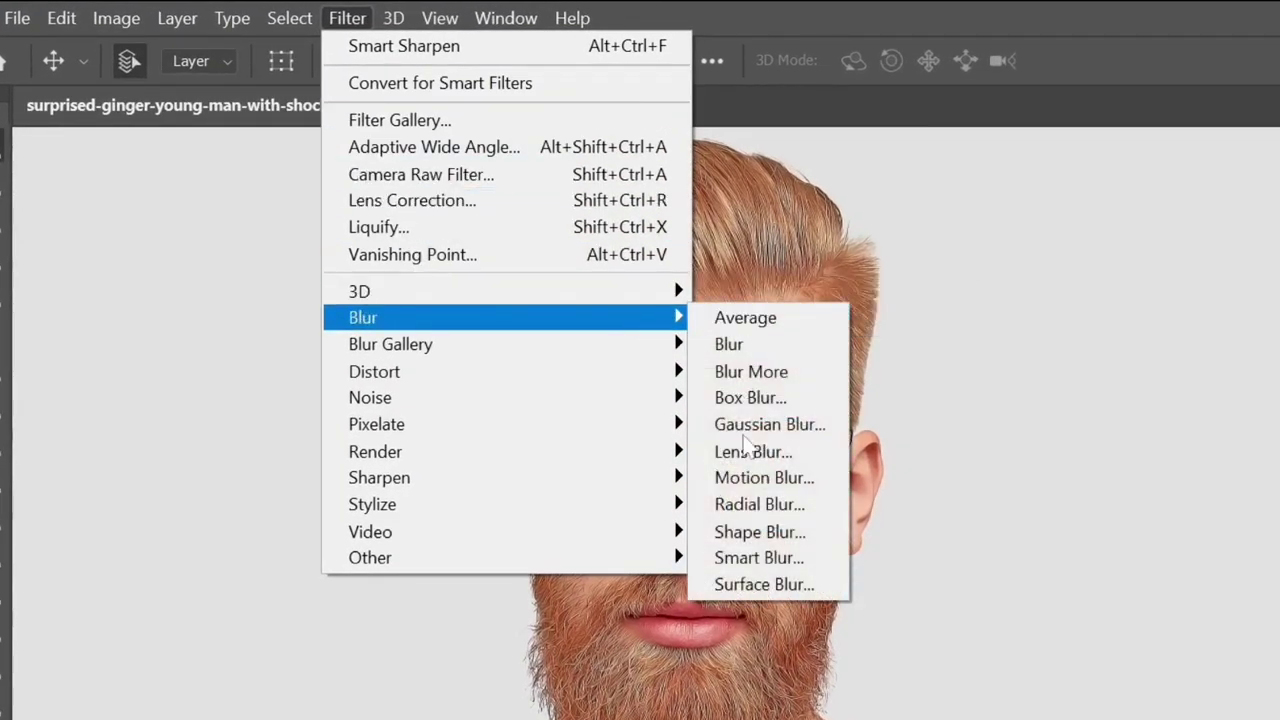
pyautogui.click(764, 586)
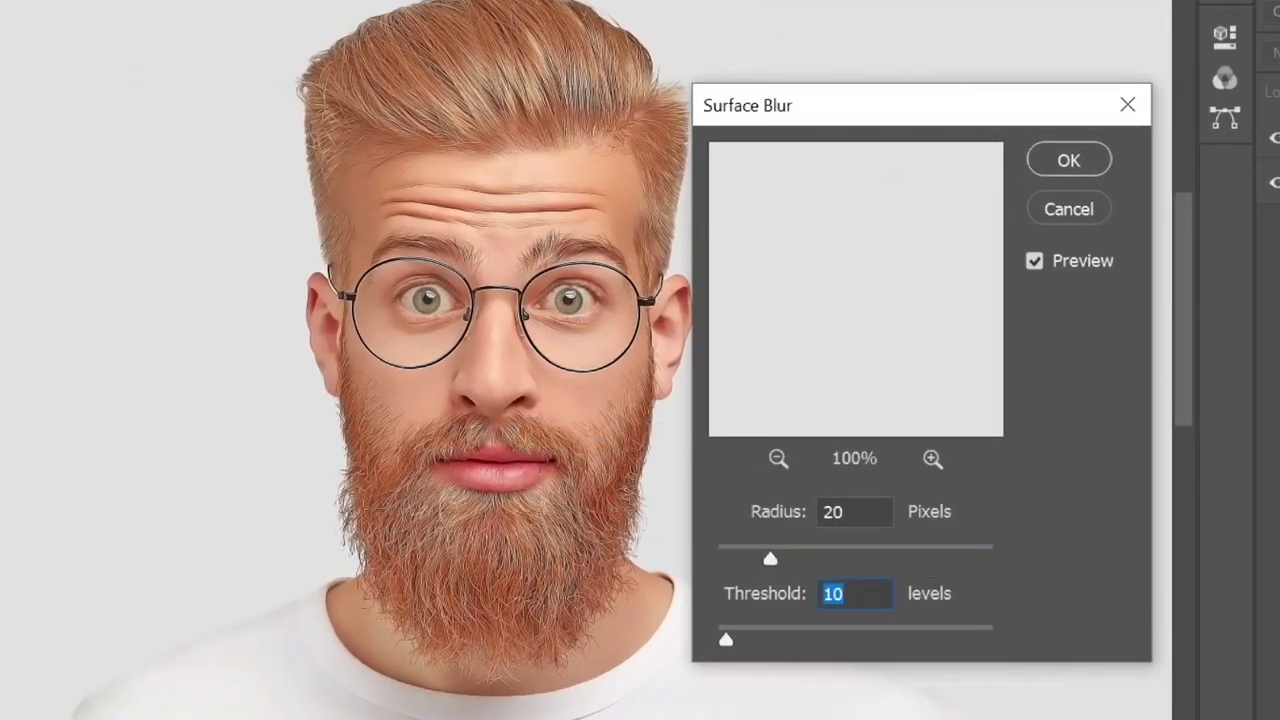
pyautogui.click(833, 511)
pyautogui.write('30')
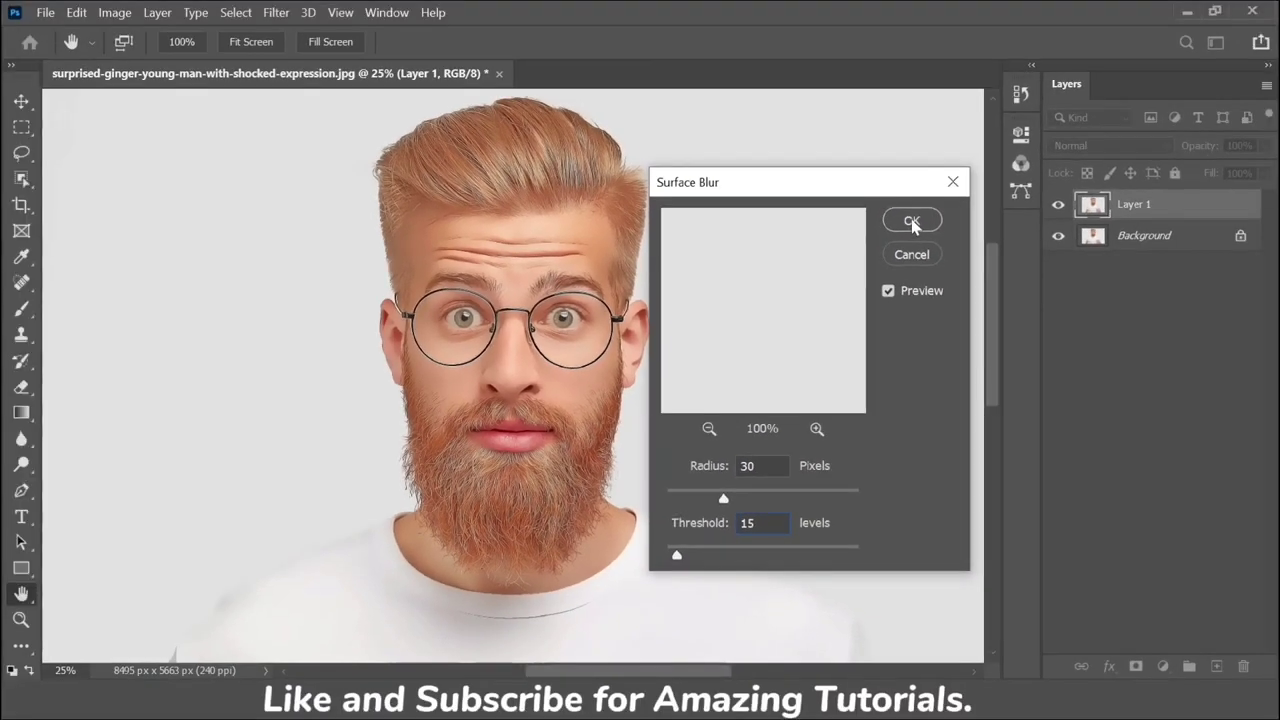
pyautogui.click(911, 222)
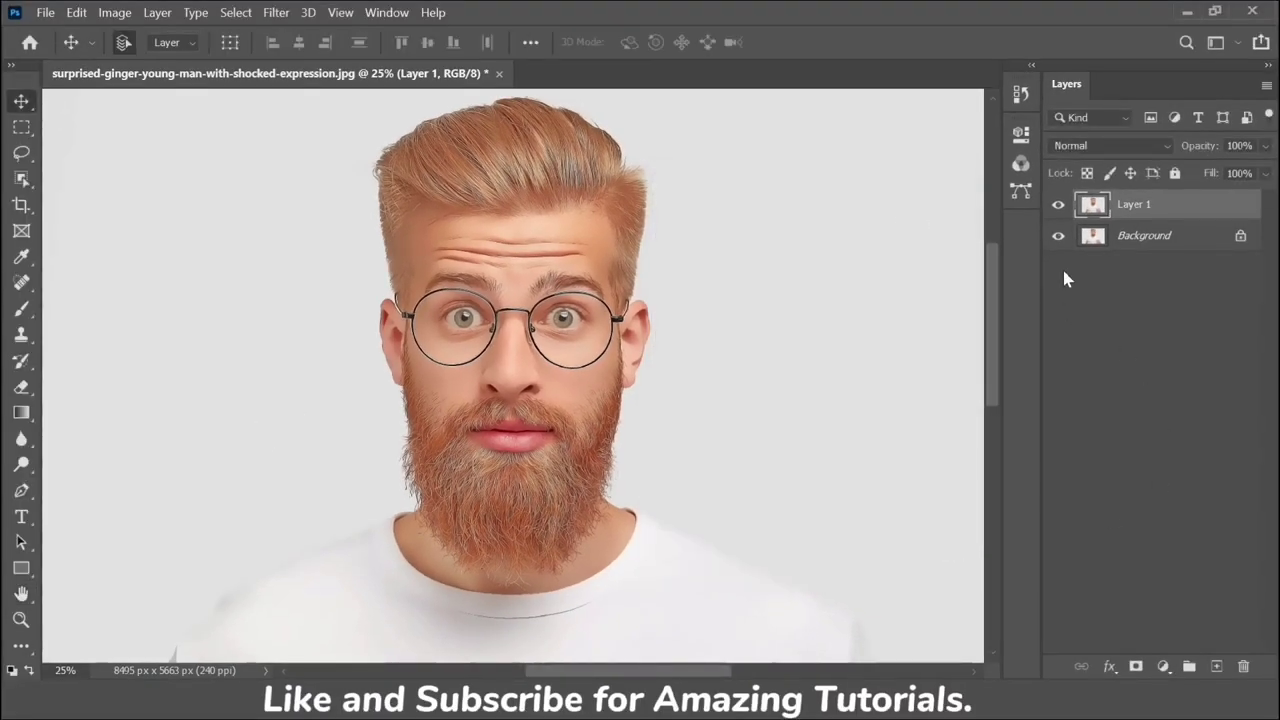
# Toggle Layer 1 to compare, then add a Levels adjustment layer.
pyautogui.click(1059, 205)
pyautogui.click(1059, 205)
pyautogui.click(1165, 667)
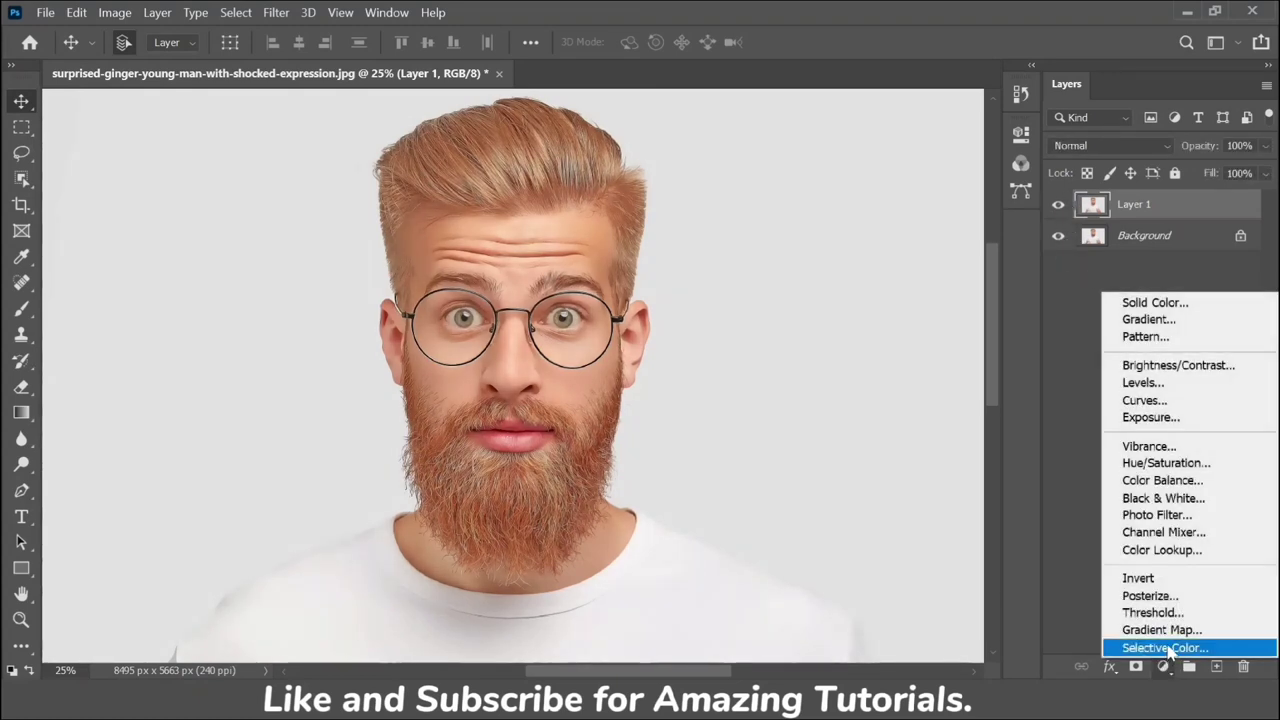
pyautogui.click(1141, 383)
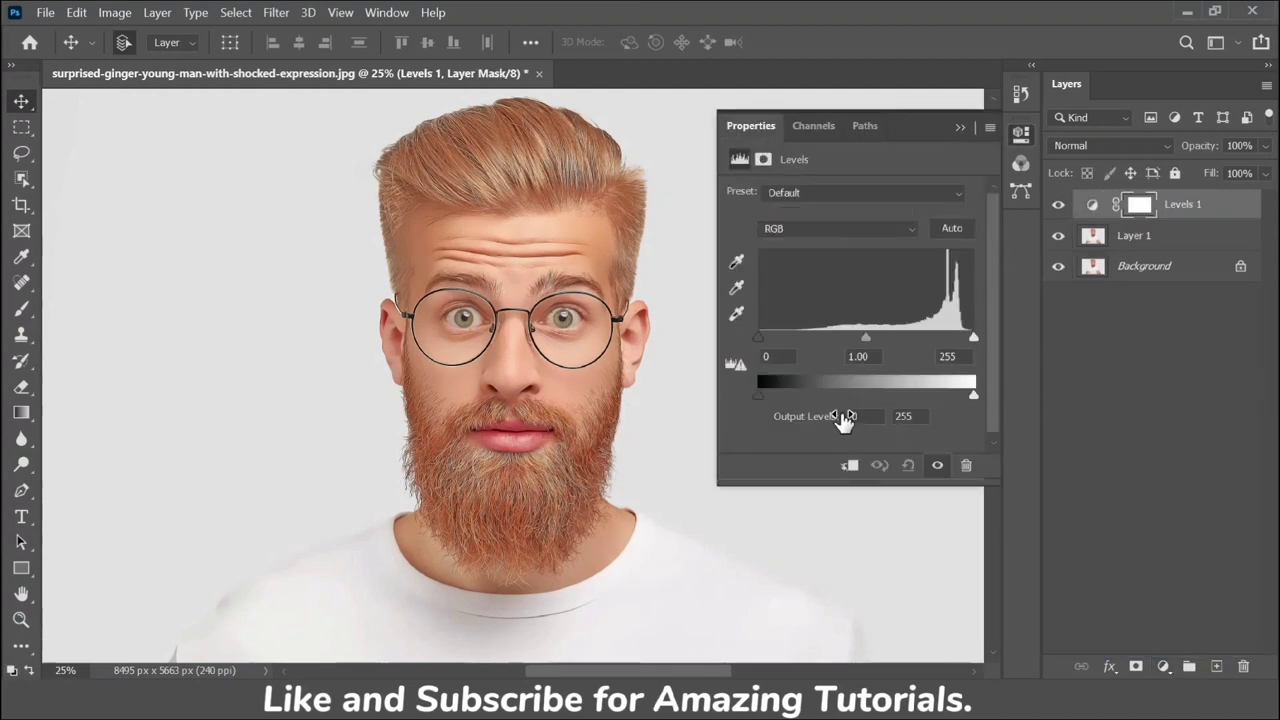
# Lower the Red white point to 238 and Green to 249, nudging Green midtones darker.
pyautogui.click(854, 229)
pyautogui.click(858, 261)
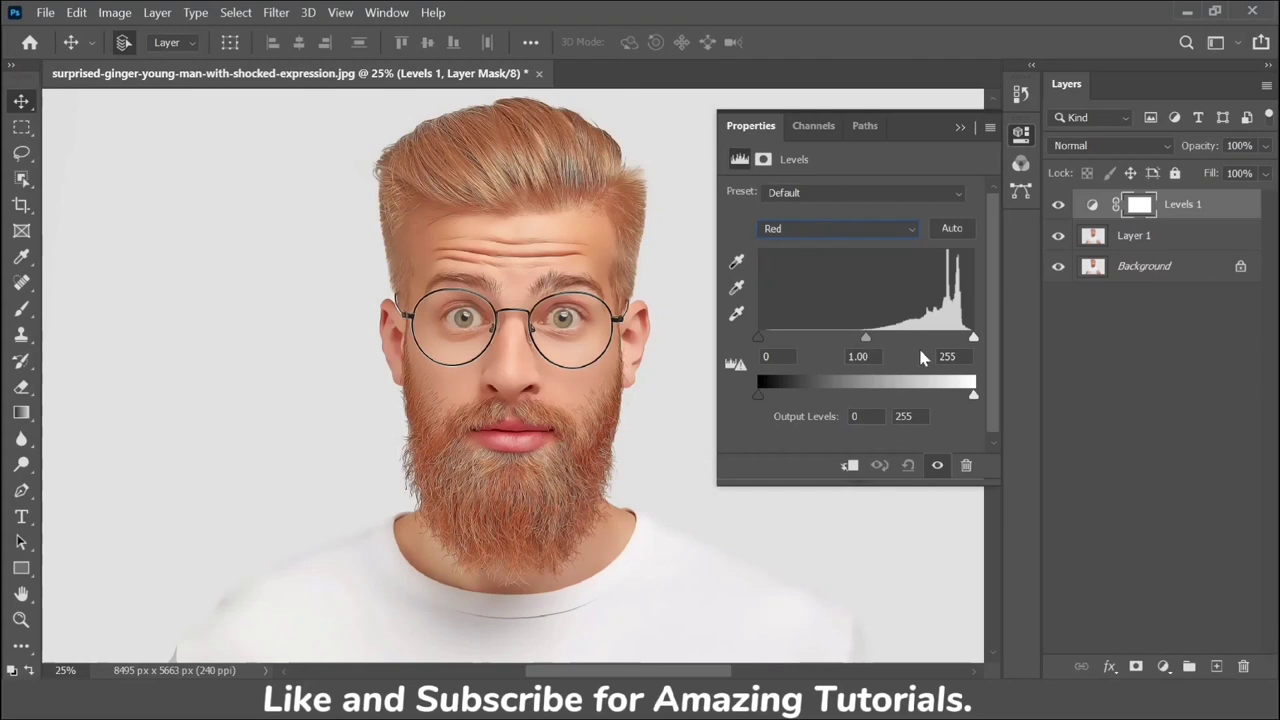
pyautogui.moveTo(970, 338); pyautogui.dragTo(950, 342)
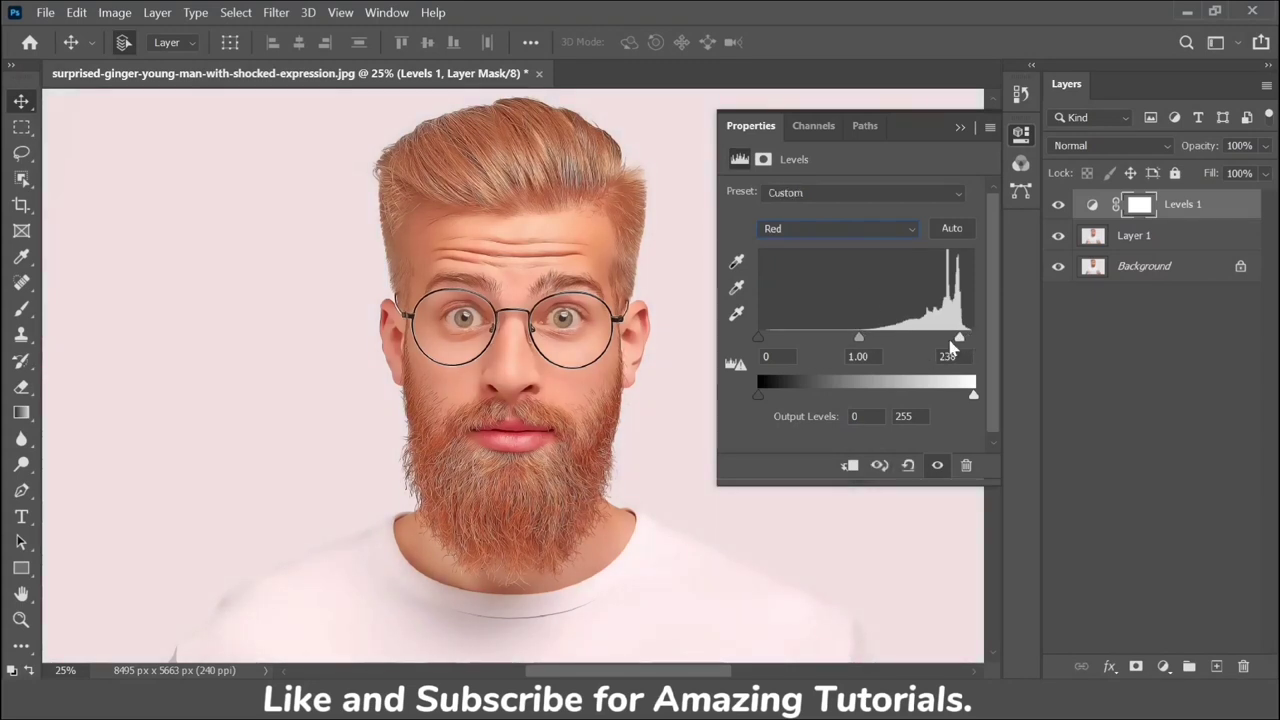
pyautogui.click(865, 230)
pyautogui.click(866, 277)
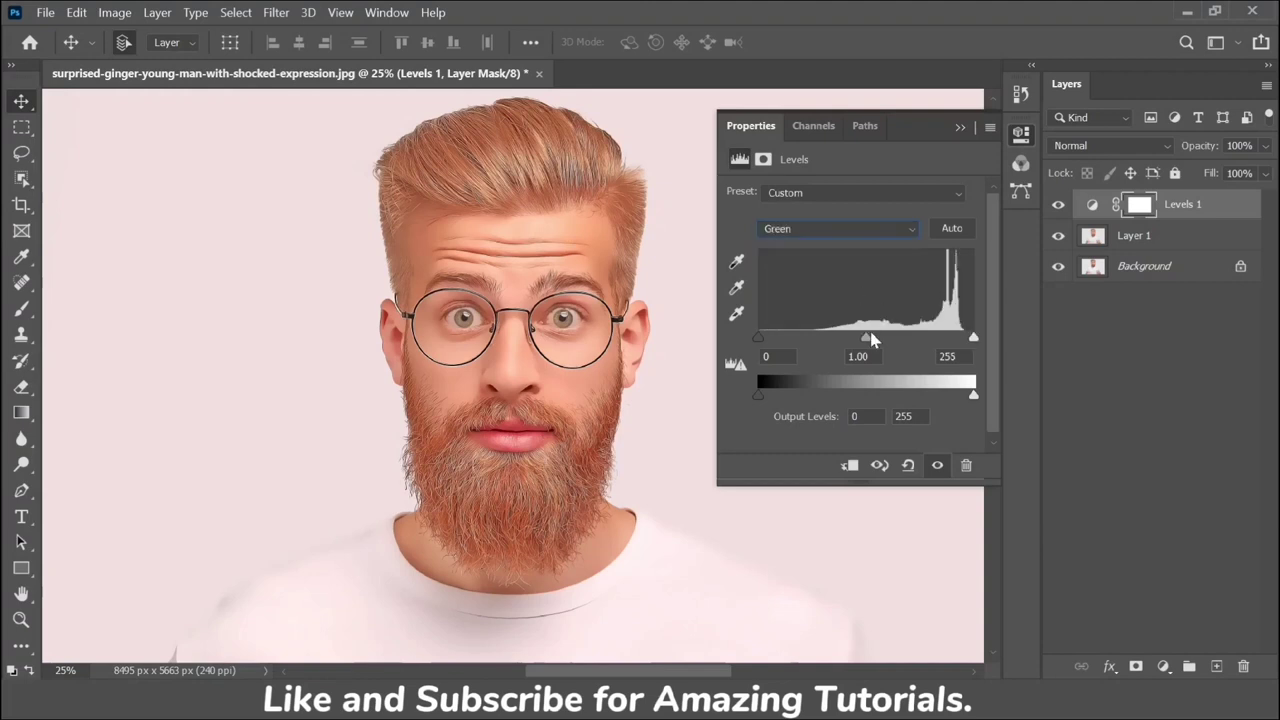
pyautogui.moveTo(866, 338); pyautogui.dragTo(871, 338)
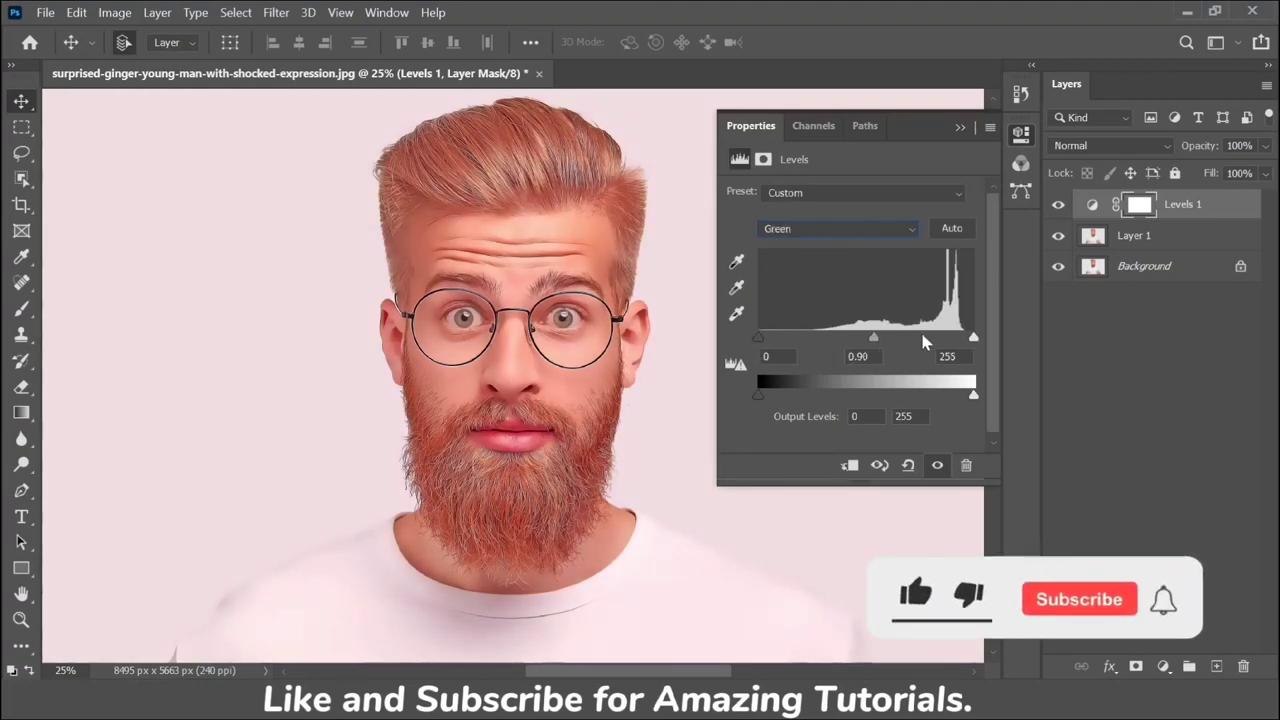
pyautogui.moveTo(973, 338); pyautogui.dragTo(970, 343)
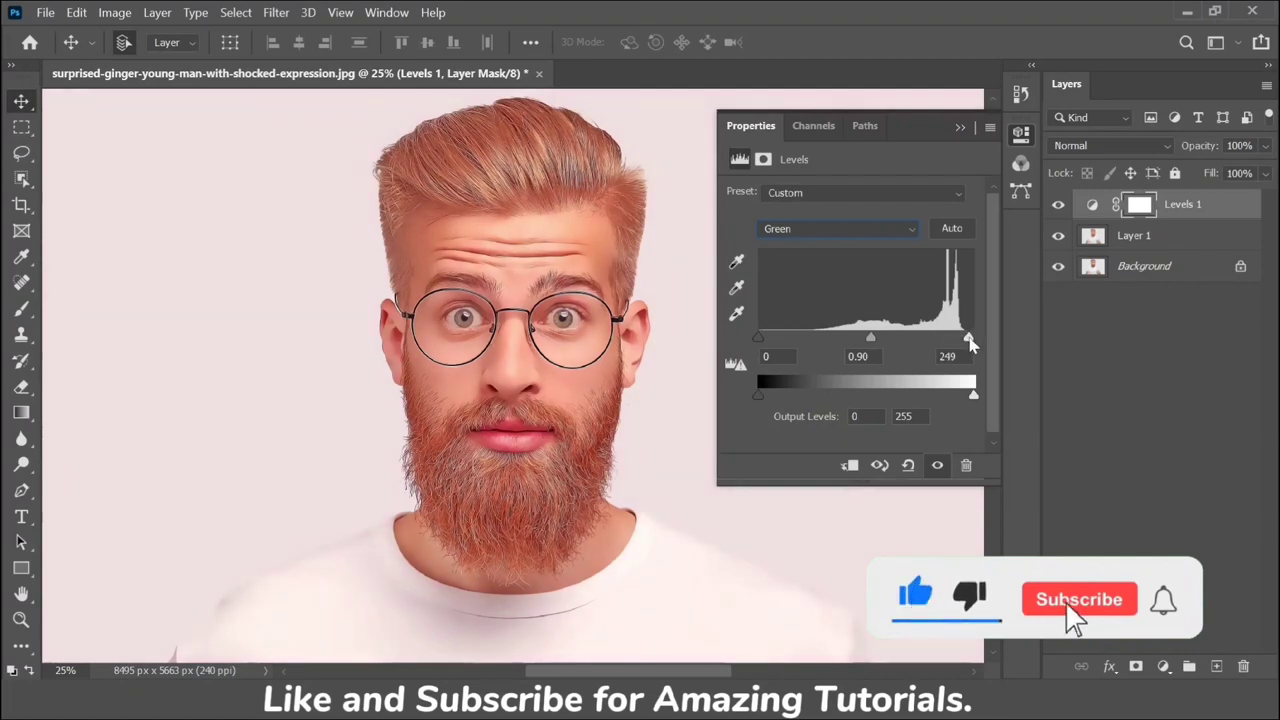
# Lower the Blue white point for a lavender tint and collapse the Levels properties.
pyautogui.click(840, 232)
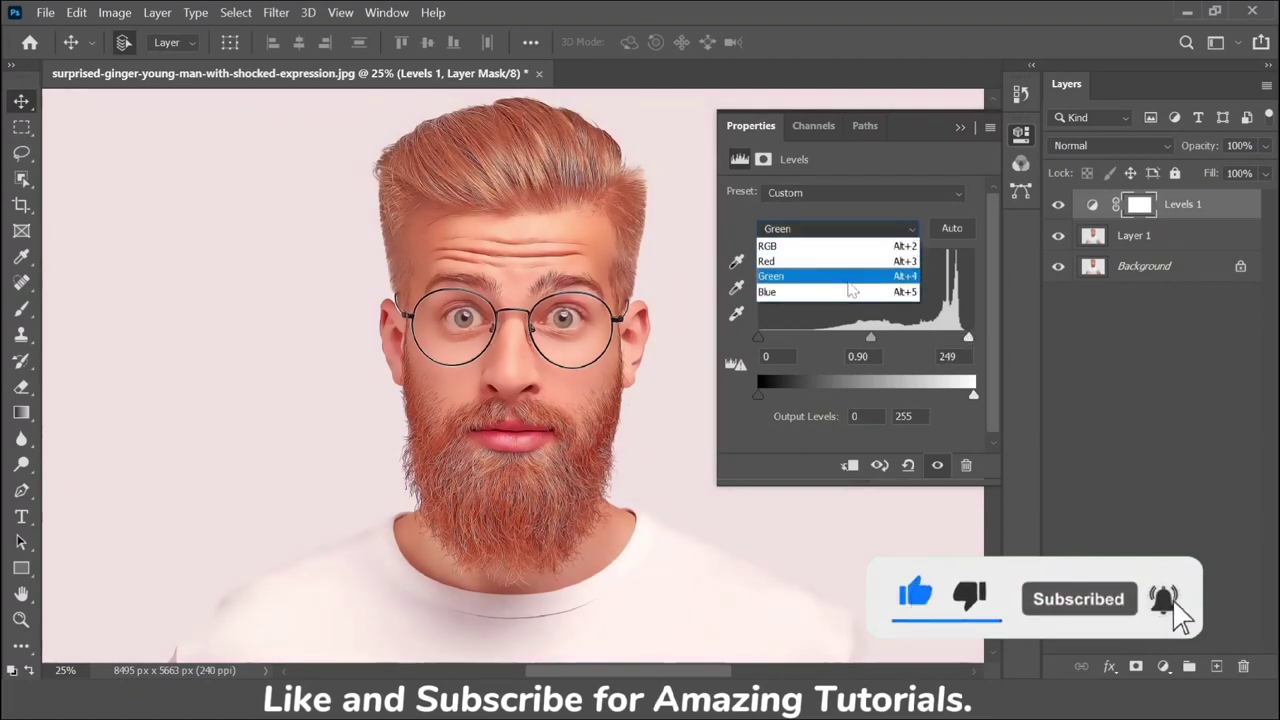
pyautogui.click(851, 291)
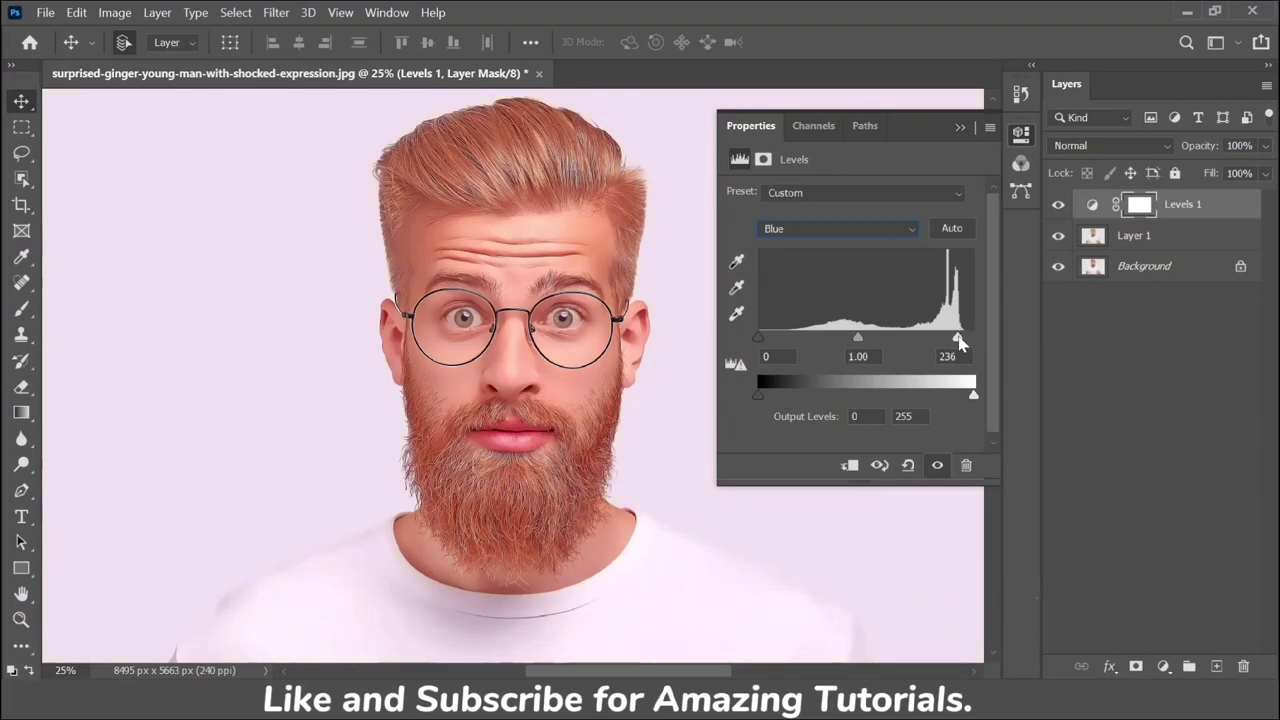
pyautogui.moveTo(972, 340); pyautogui.dragTo(950, 346)
pyautogui.click(960, 127)
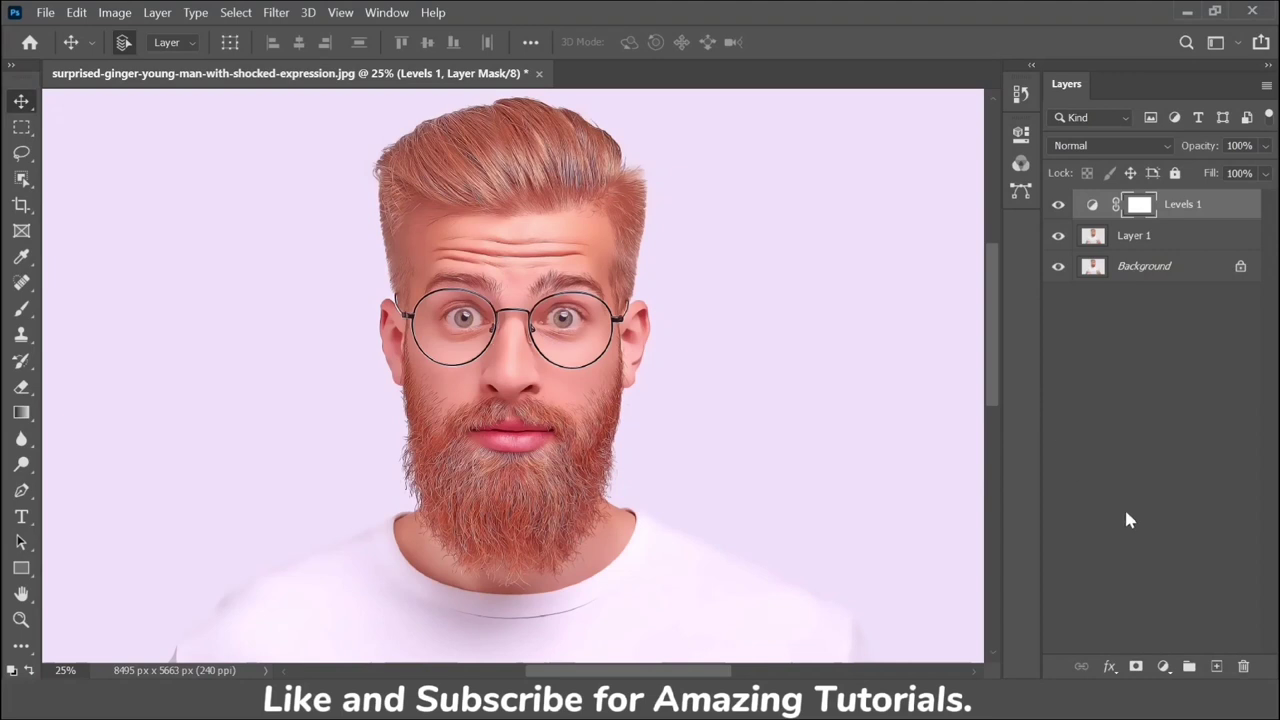
# Add a Brightness/Contrast 1 layer above Levels 1, set to Brightness 3 and Contrast 10.
pyautogui.click(1163, 666)
pyautogui.click(1178, 370)
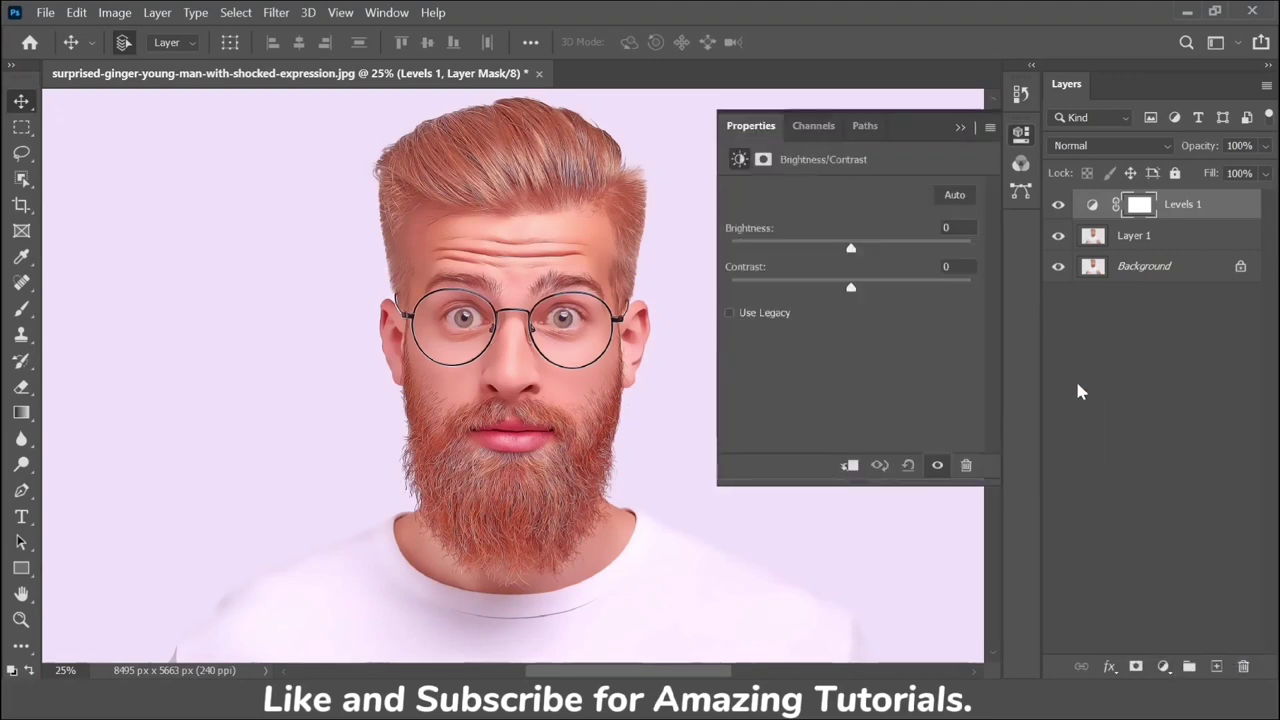
pyautogui.moveTo(851, 248); pyautogui.dragTo(864, 292)
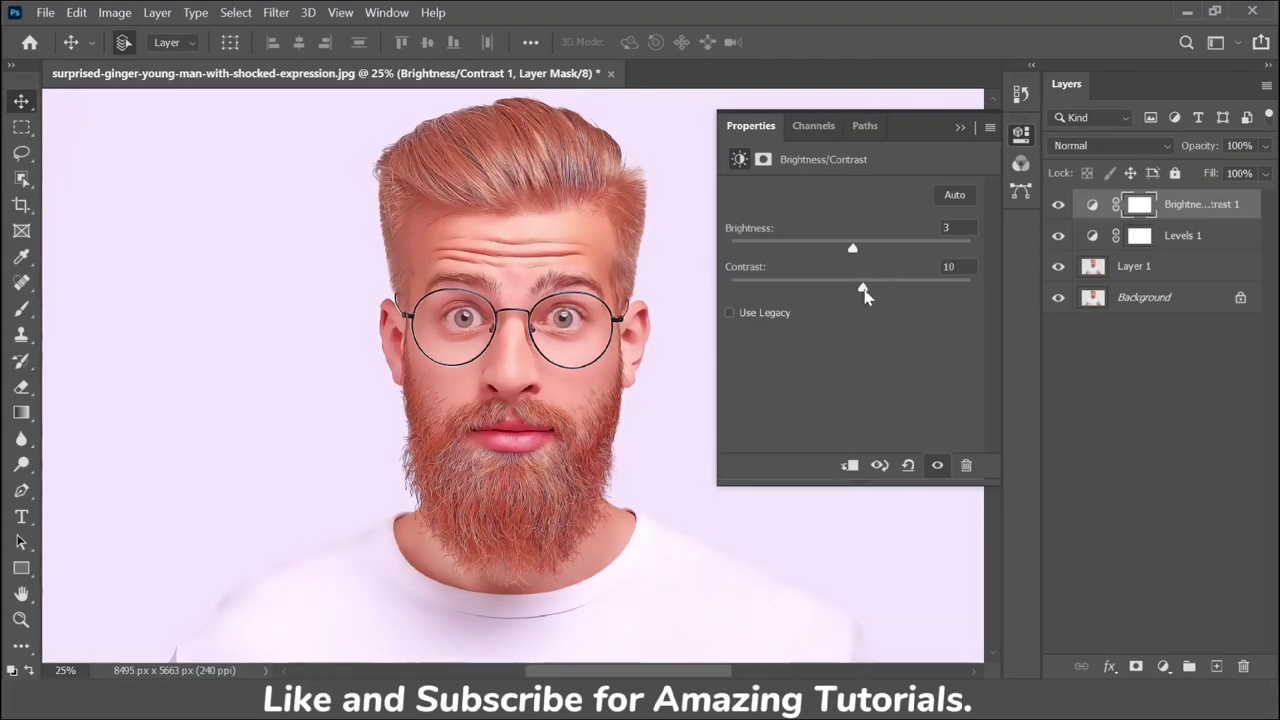
pyautogui.click(960, 130)
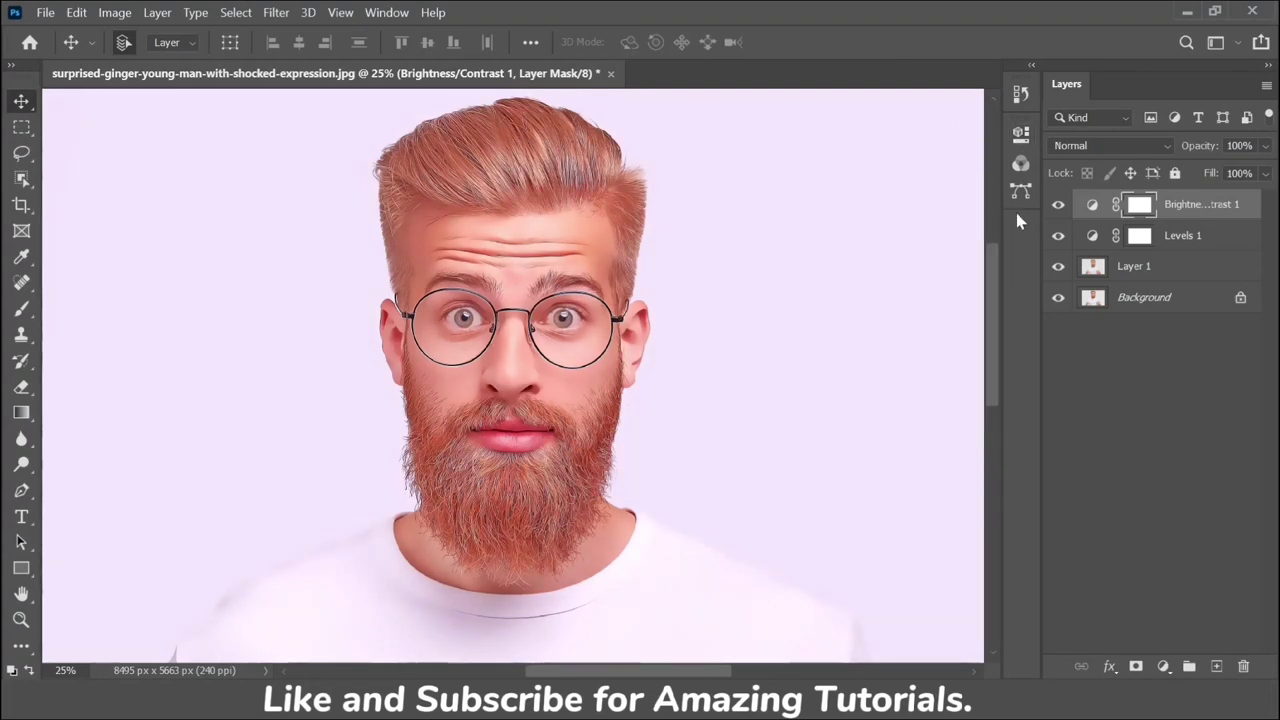
# Group Layer 1, Levels 1 and Brightness/Contrast 1 into Group 1, briefly hiding it to check.
pyautogui.keyDown('shift'); pyautogui.click(1176, 277); pyautogui.keyUp('shift')
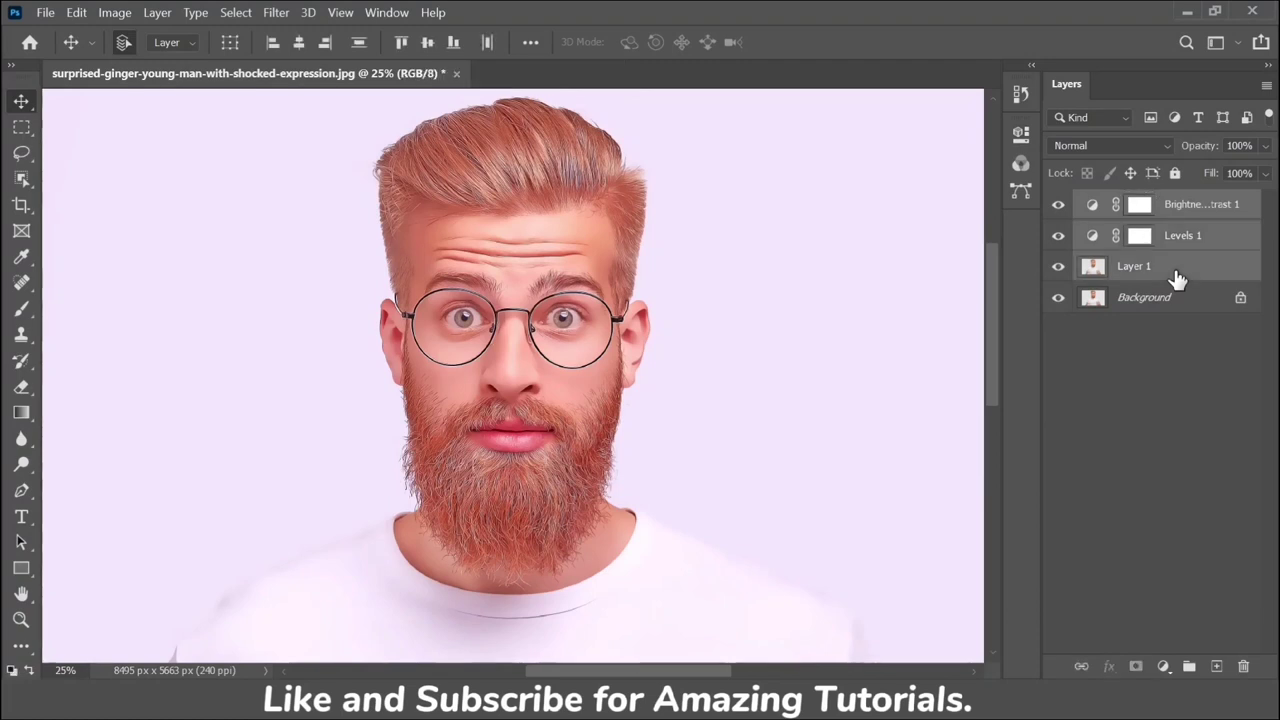
pyautogui.hotkey('ctrl', 'g')
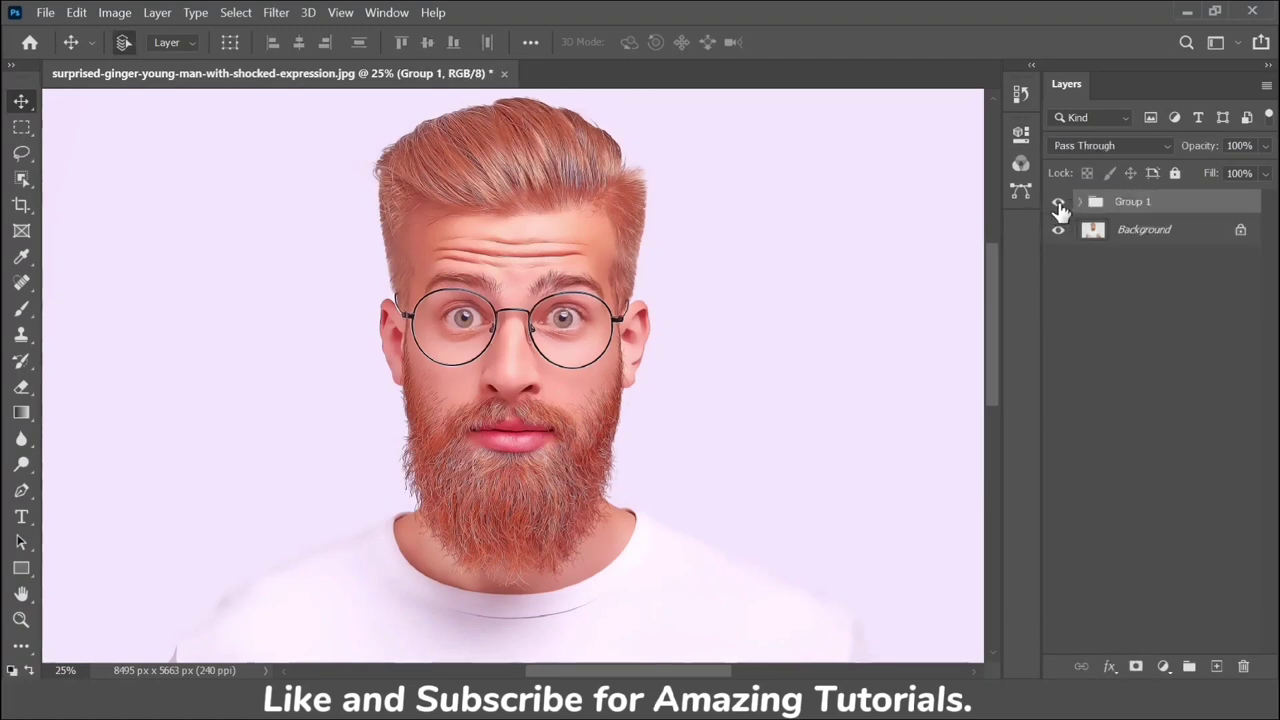
pyautogui.click(1059, 203)
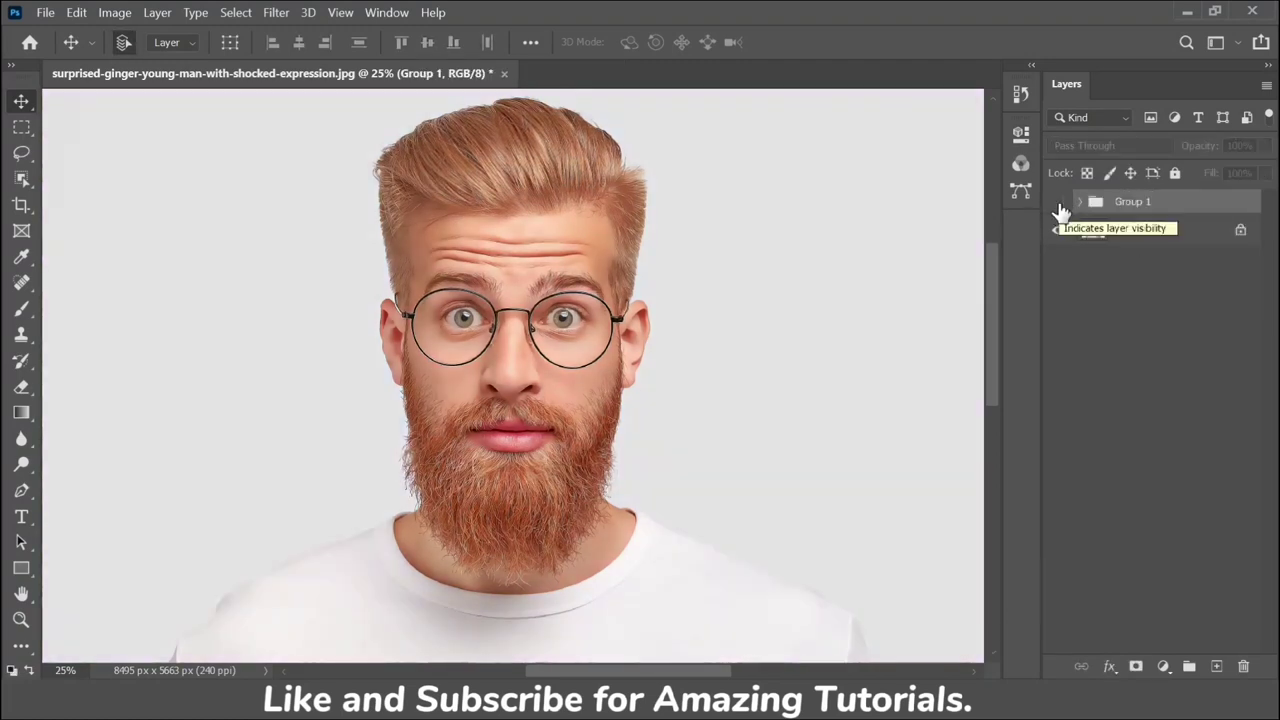
pyautogui.click(1059, 203)
# Fit the whole image on screen and toggle Group 1 to compare before and after, ending hidden.
pyautogui.hotkey('ctrl', '0')
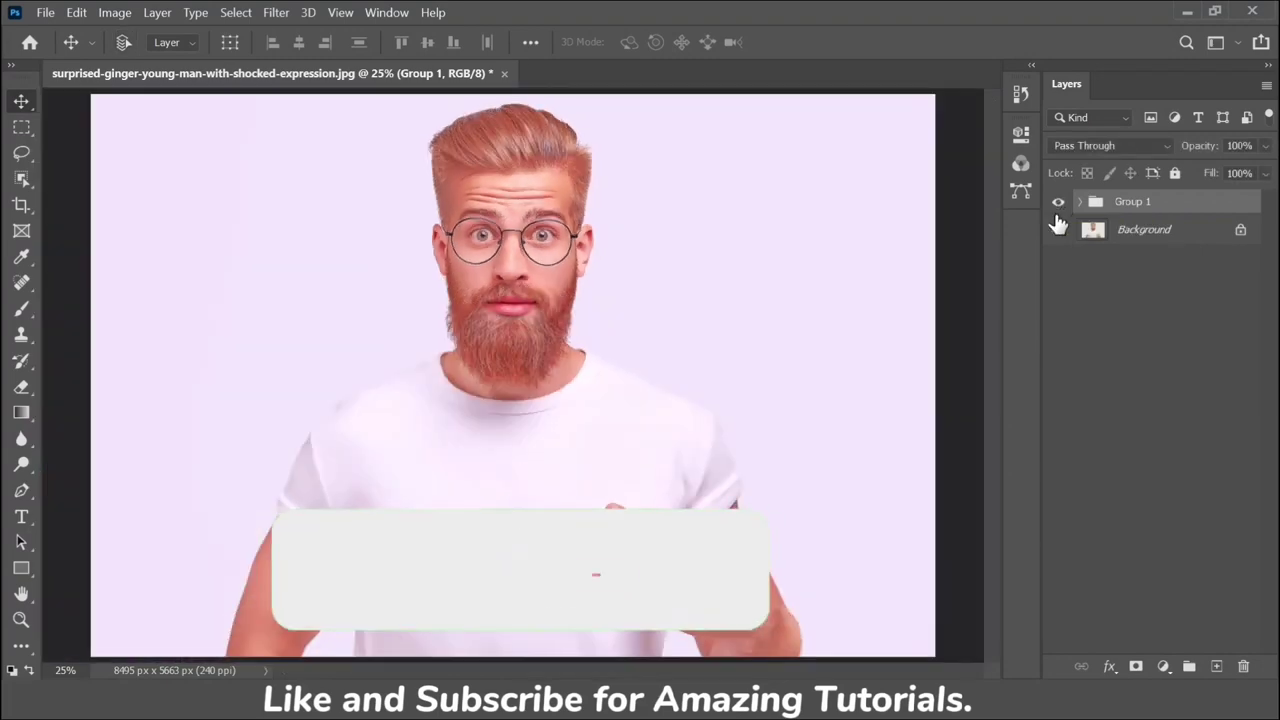
pyautogui.click(1059, 203)
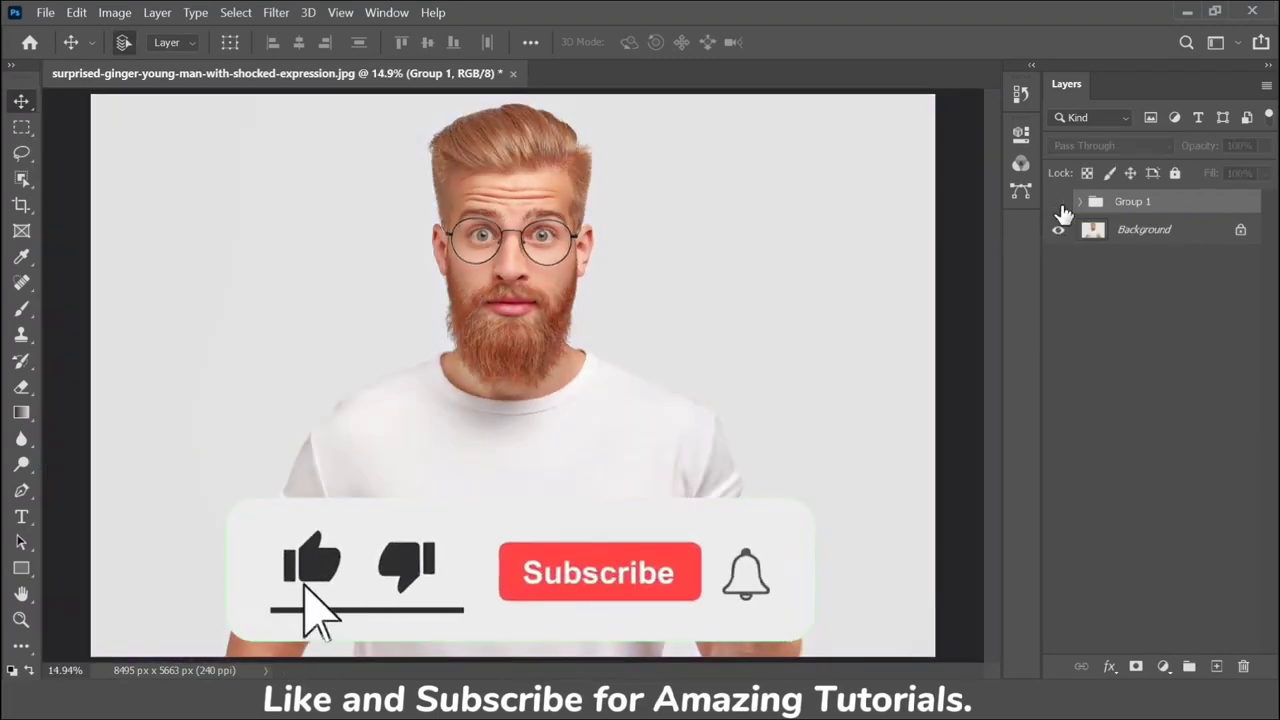
pyautogui.click(1059, 203)
pyautogui.click(1060, 204)
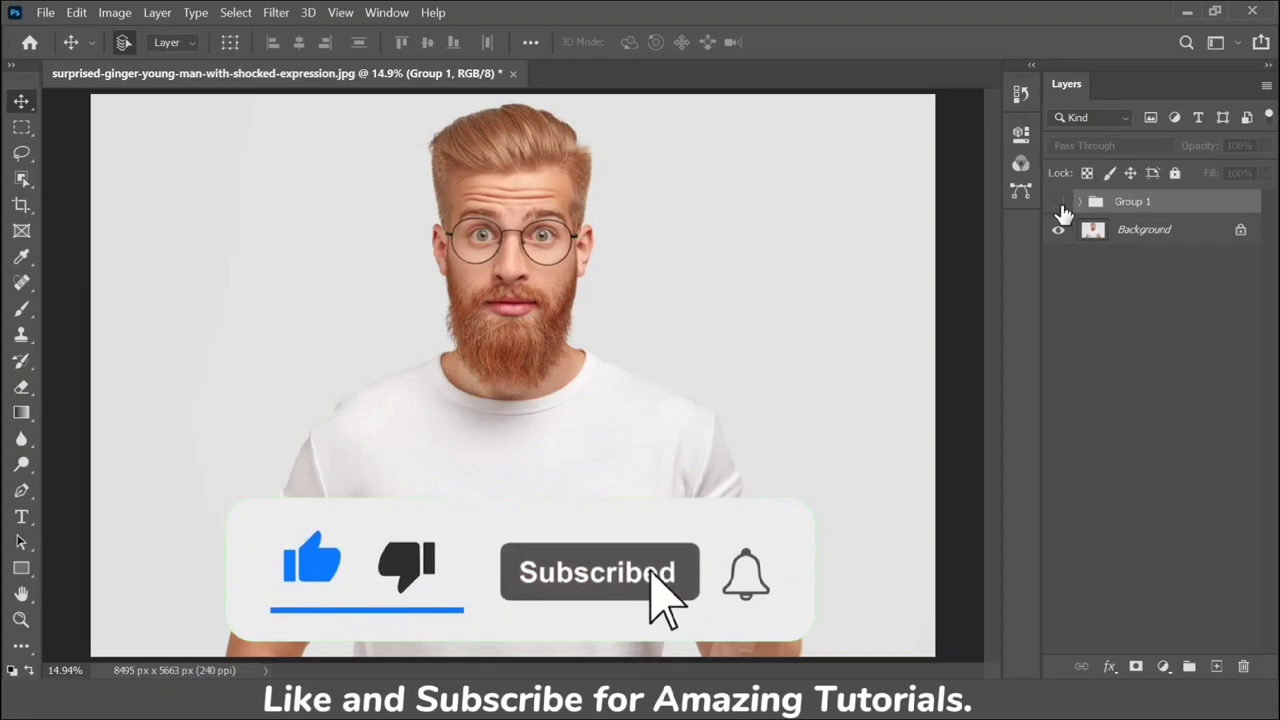